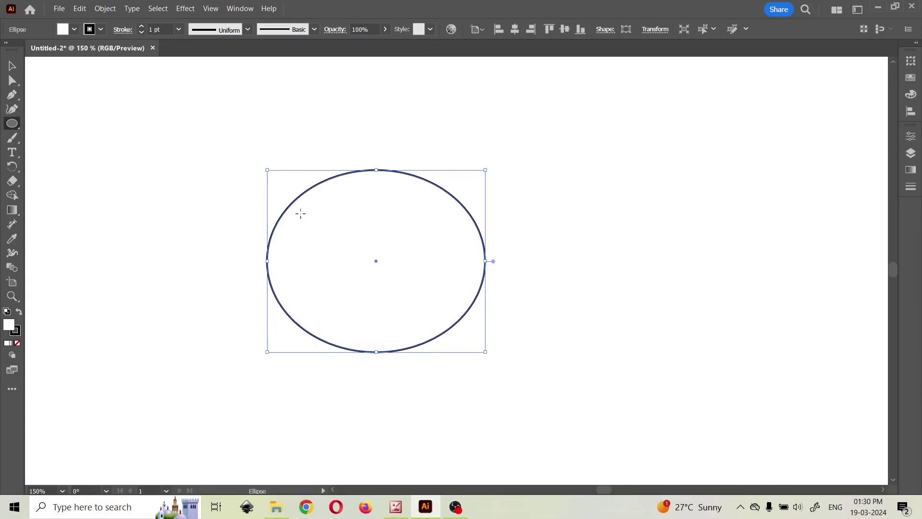
- Add three anchor points along the ellipse's lower-left edge with the Pen tool, placing the last one between the other two
{"action": "left_click", "coordinate": [11, 98]}
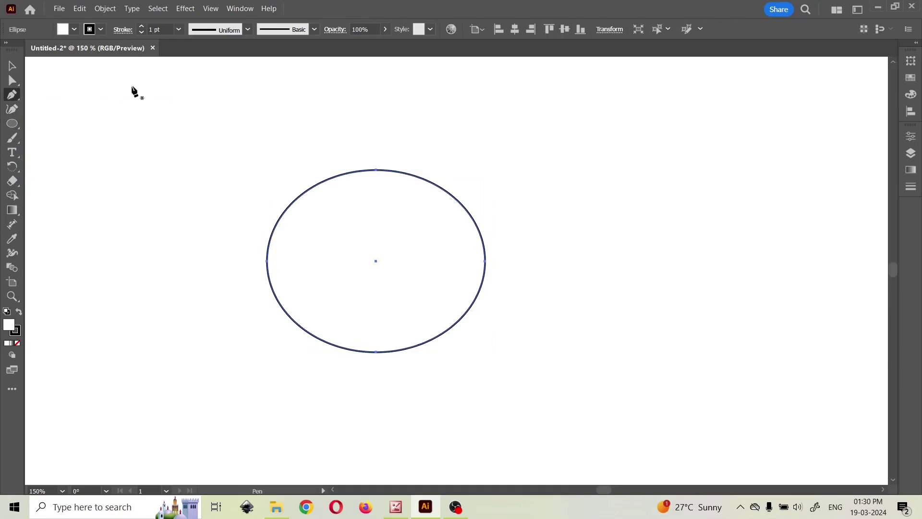
{"action": "scroll", "coordinate": [268, 315], "scroll_direction": "up", "scroll_amount": 2}
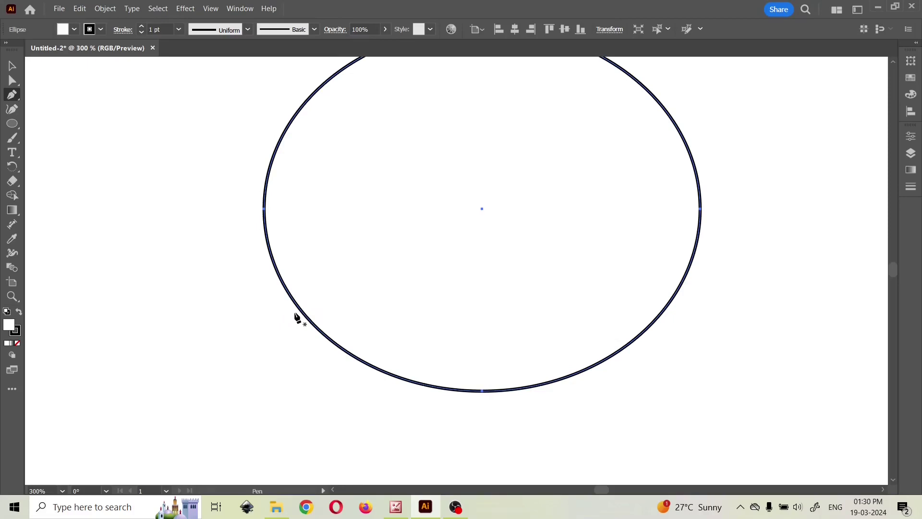
{"action": "left_click", "coordinate": [329, 339]}
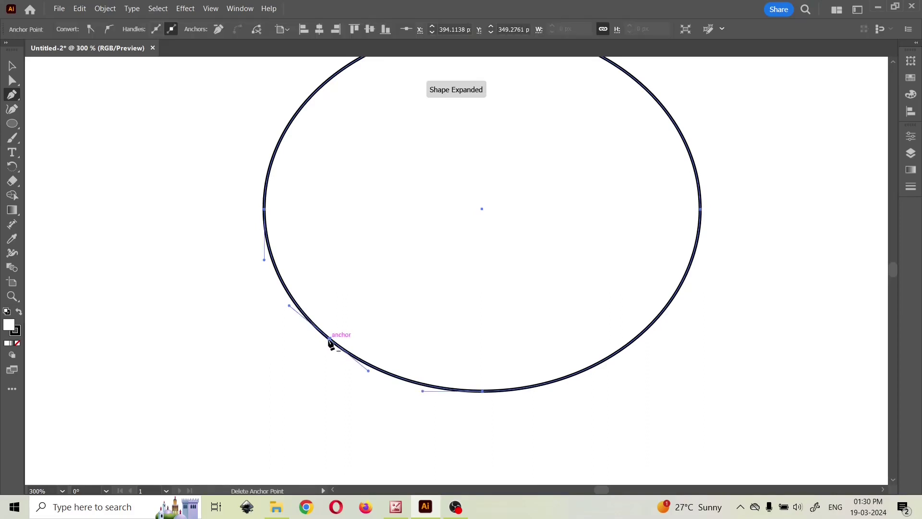
{"action": "left_click", "coordinate": [411, 383]}
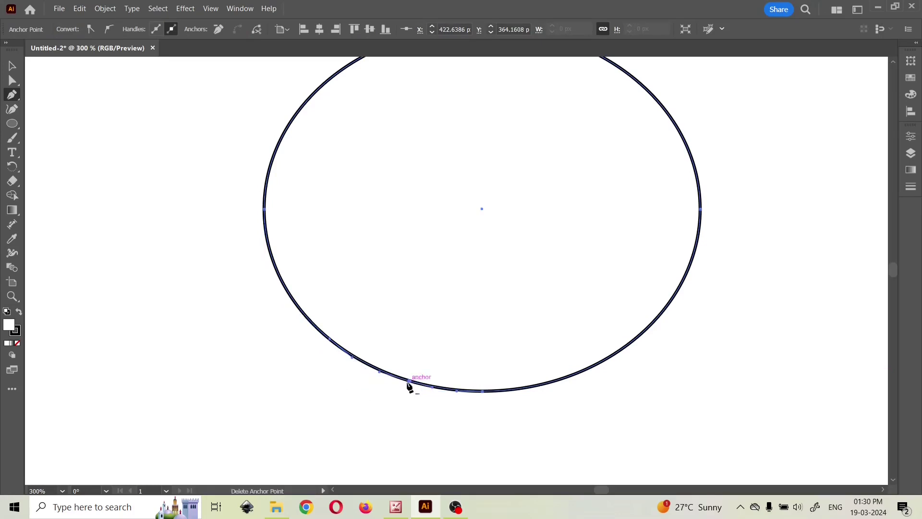
{"action": "left_click", "coordinate": [374, 369]}
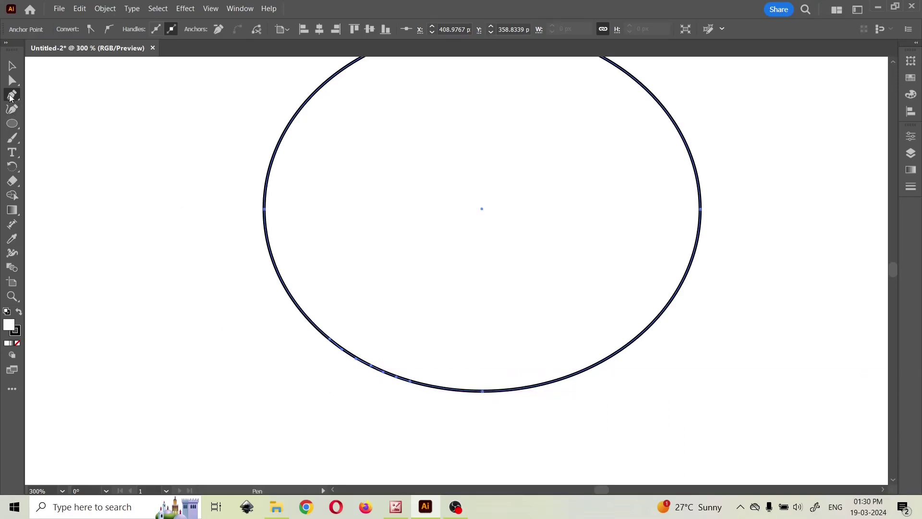
- Move the middle added anchor down and outward to about X 378.5 px, Y 375 px to form a speech-bubble tail
{"action": "left_click", "coordinate": [15, 84]}
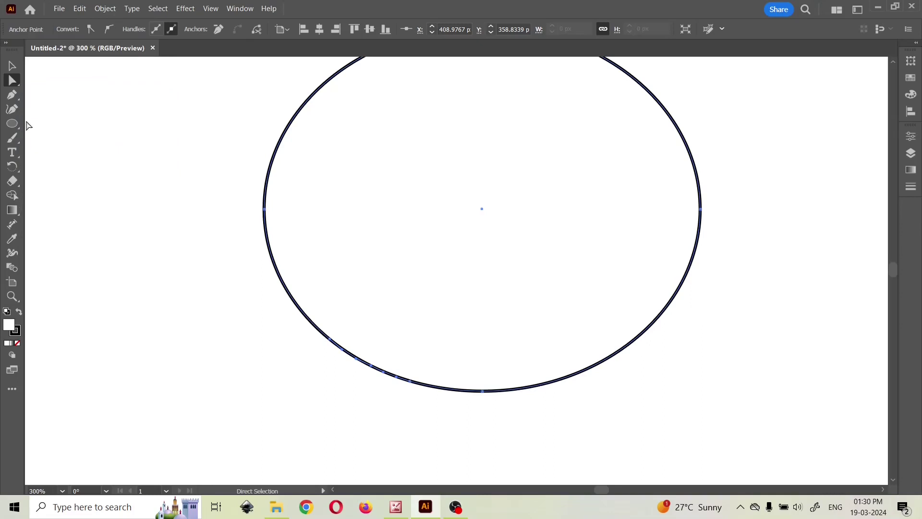
{"action": "left_click", "coordinate": [371, 386]}
{"action": "left_click", "coordinate": [375, 369]}
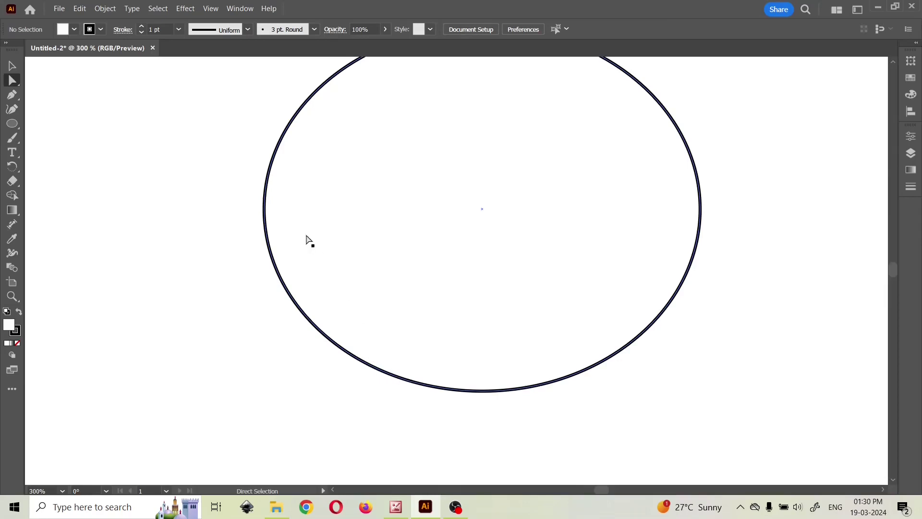
{"action": "left_click", "coordinate": [372, 368]}
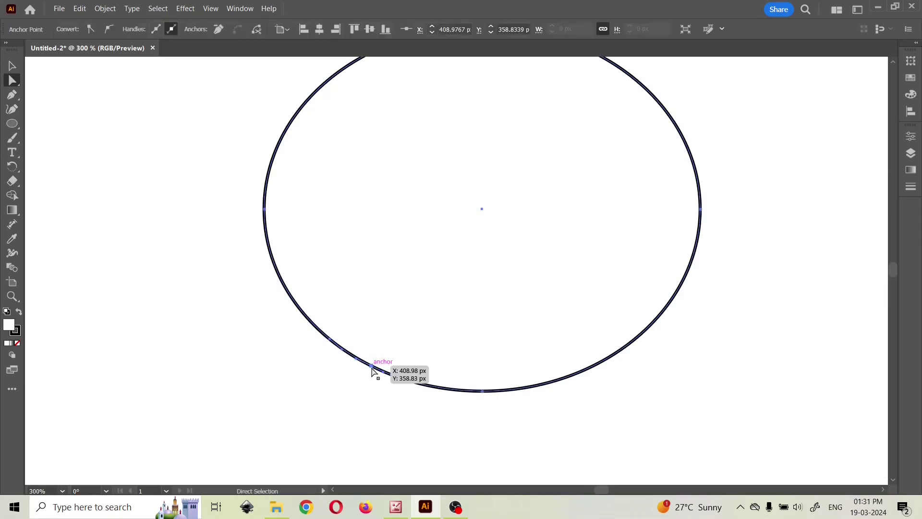
{"action": "left_click_drag", "start_coordinate": [373, 368], "coordinate": [284, 411]}
{"action": "scroll", "coordinate": [316, 408], "scroll_direction": "down", "scroll_amount": 1}
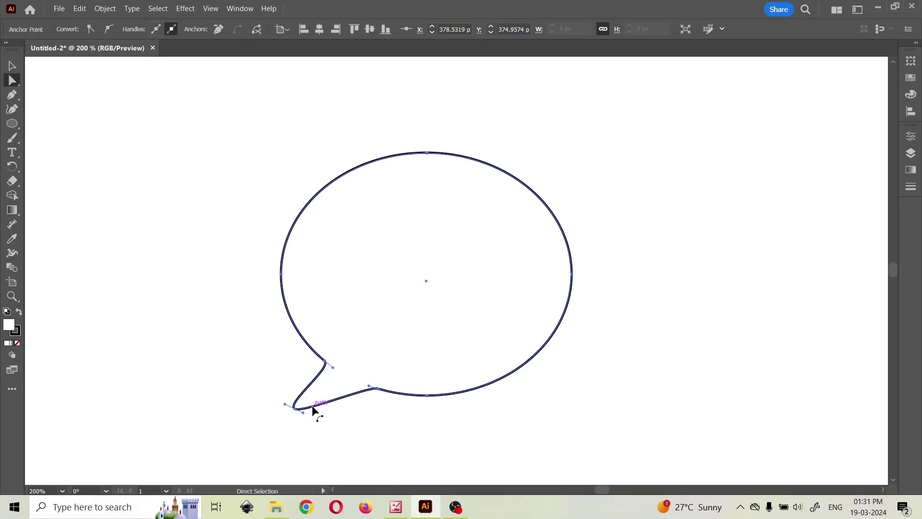
- Convert the tail's tip into a sharp corner with the Anchor Point tool
{"action": "left_click", "coordinate": [19, 88]}
{"action": "left_click", "coordinate": [18, 99]}
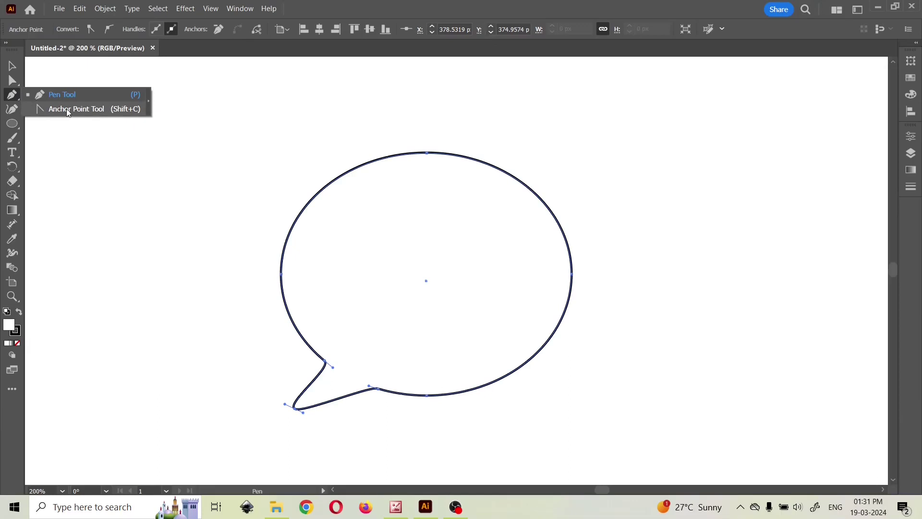
{"action": "left_click", "coordinate": [66, 110]}
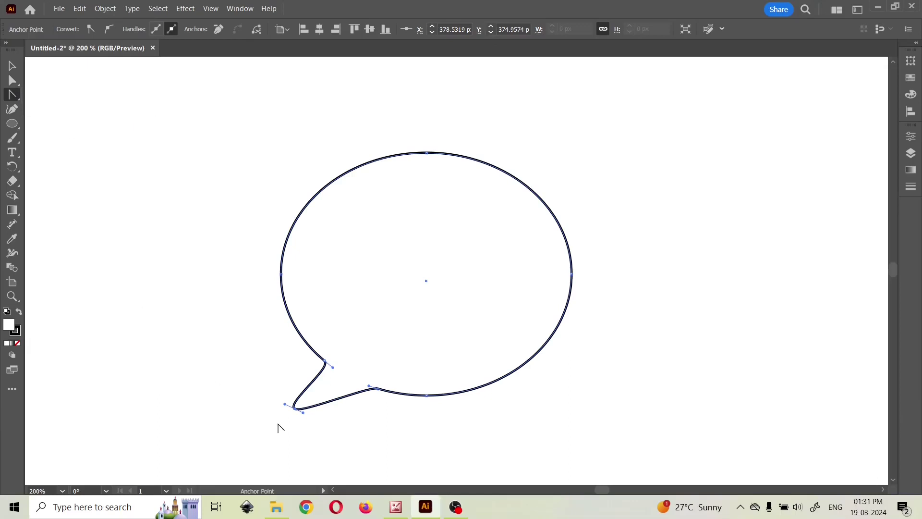
{"action": "scroll", "coordinate": [281, 427], "scroll_direction": "up", "scroll_amount": 1}
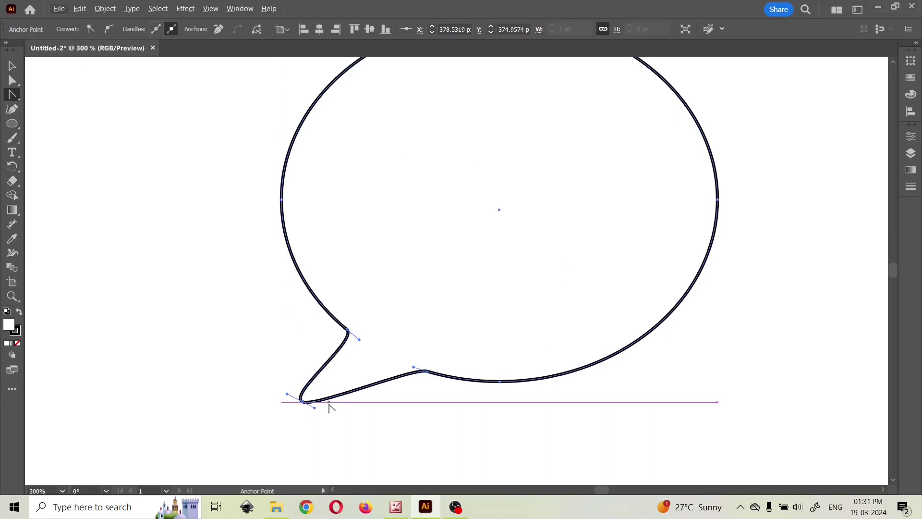
{"action": "left_click", "coordinate": [303, 403]}
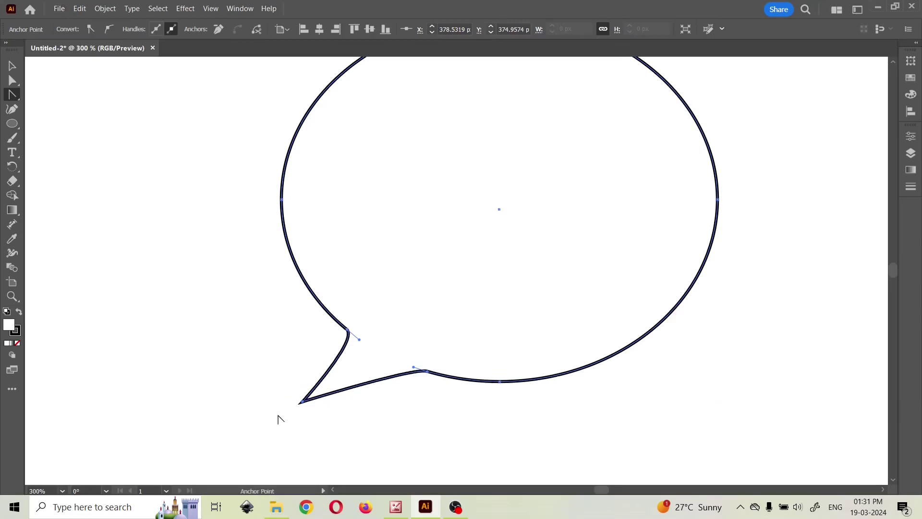
- Convert the two anchors where the tail meets the ellipse into sharp corners and deselect the shape
{"action": "left_click", "coordinate": [12, 66]}
{"action": "left_click_drag", "start_coordinate": [102, 213], "coordinate": [23, 268]}
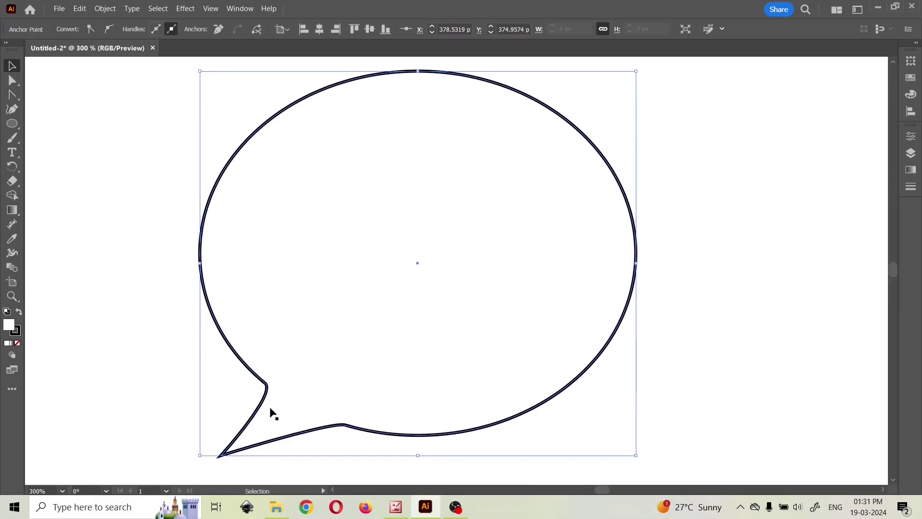
{"action": "key", "text": "shift+c"}
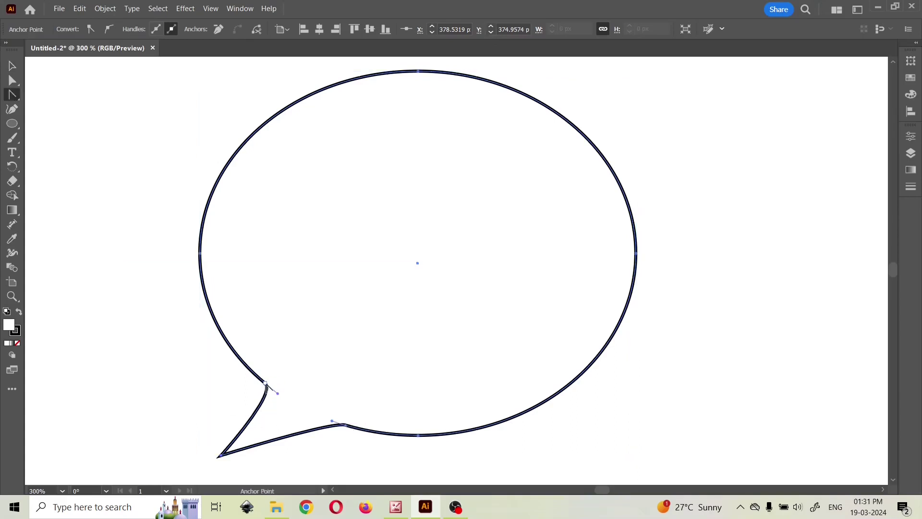
{"action": "left_click", "coordinate": [266, 384]}
{"action": "left_click", "coordinate": [346, 426]}
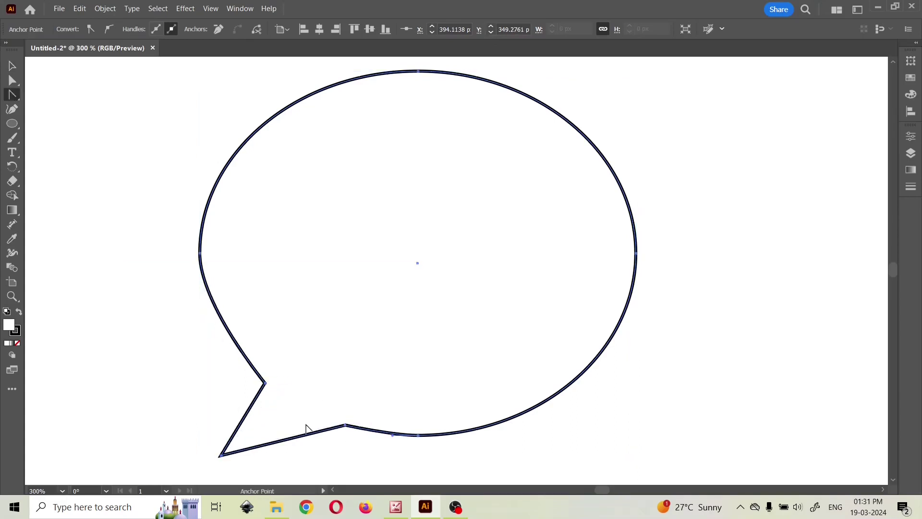
{"action": "left_click", "coordinate": [12, 66]}
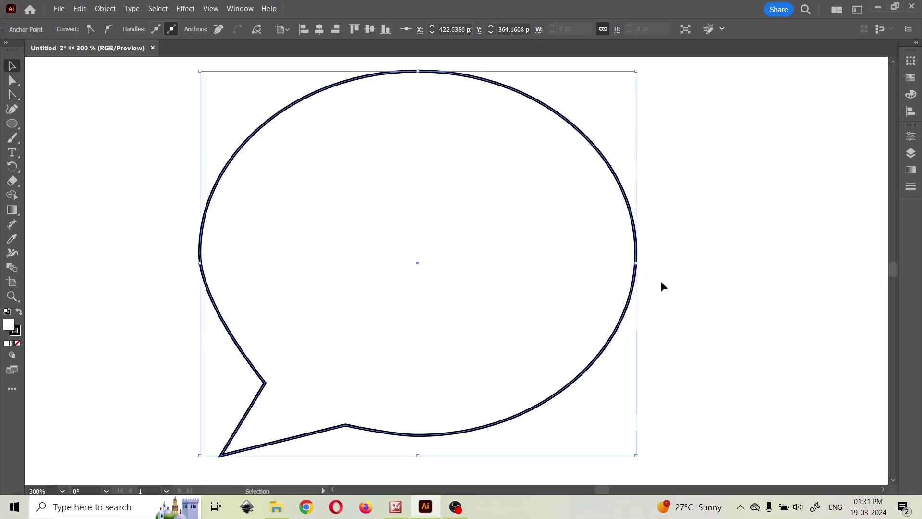
{"action": "left_click", "coordinate": [677, 277]}
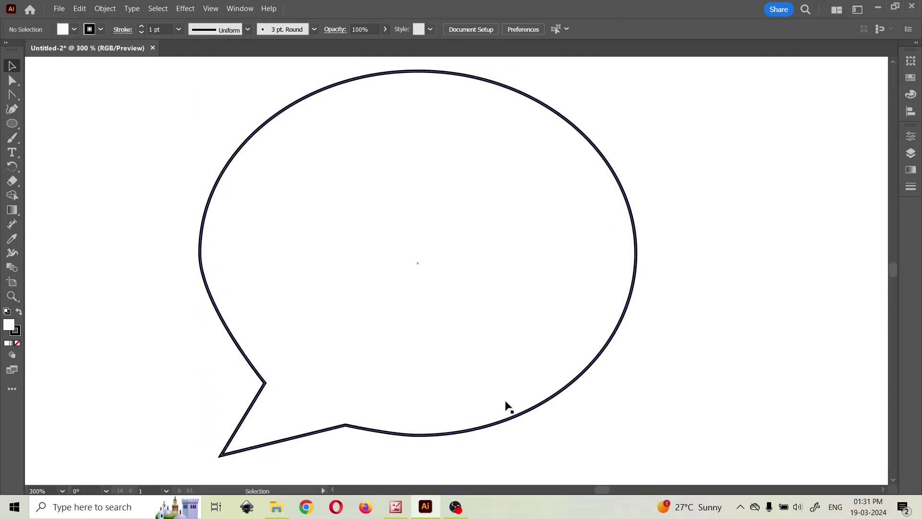
- Lengthen the lower handle of the bubble's leftmost anchor so the curve above the tail bulges outward, and deselect the shape
{"action": "left_click", "coordinate": [226, 328]}
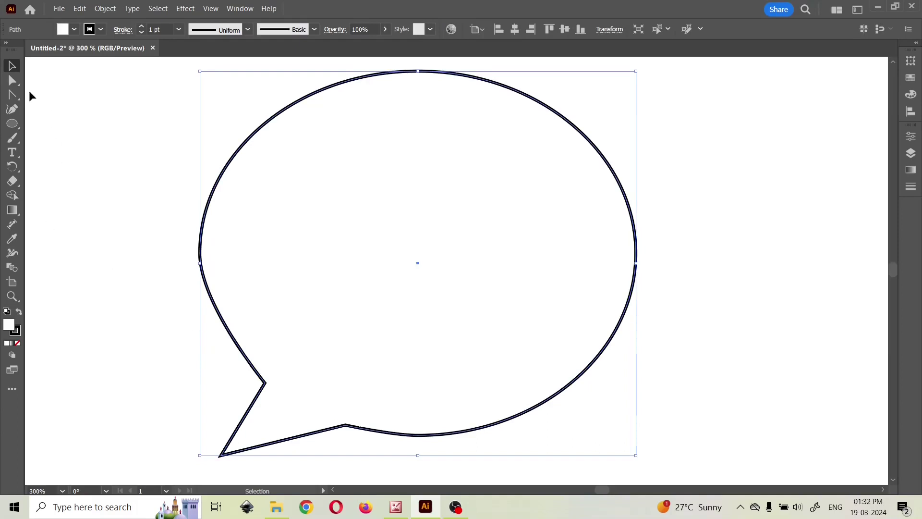
{"action": "left_click", "coordinate": [13, 80]}
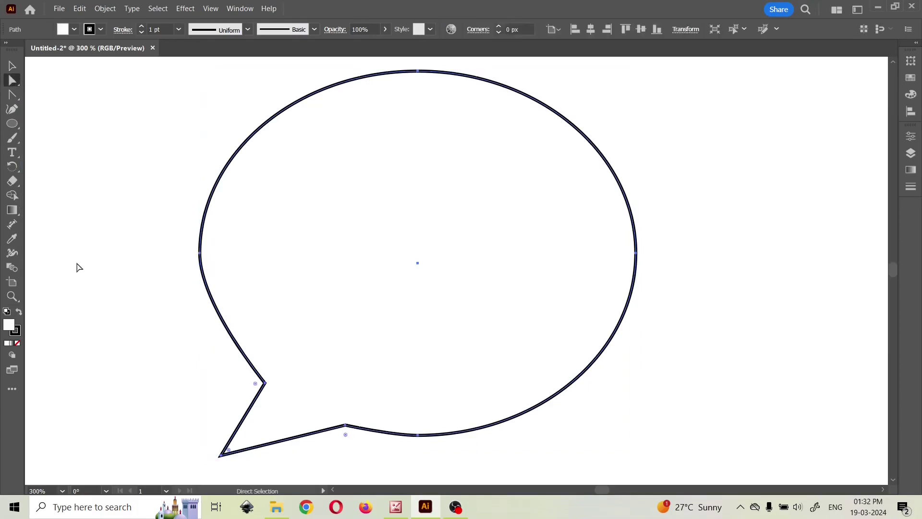
{"action": "left_click", "coordinate": [200, 253]}
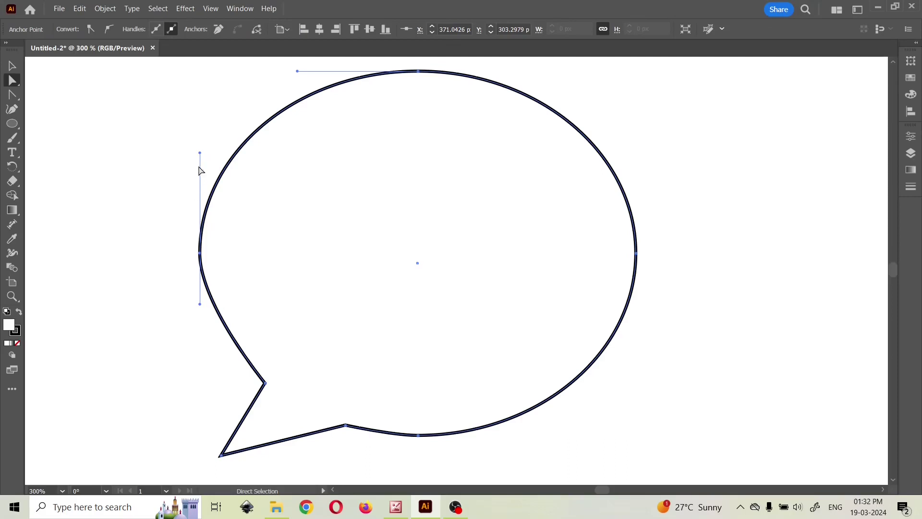
{"action": "left_click_drag", "start_coordinate": [200, 305], "coordinate": [201, 333]}
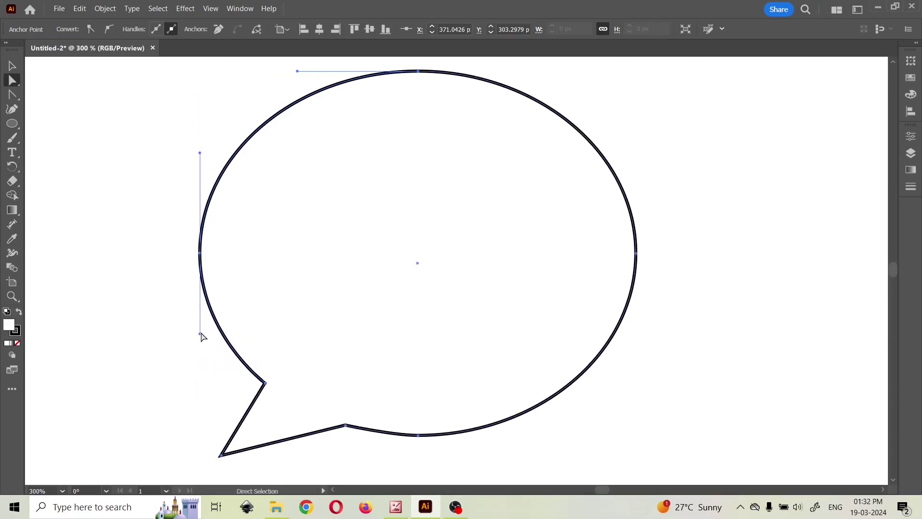
{"action": "left_click", "coordinate": [12, 66]}
{"action": "left_click", "coordinate": [100, 314]}
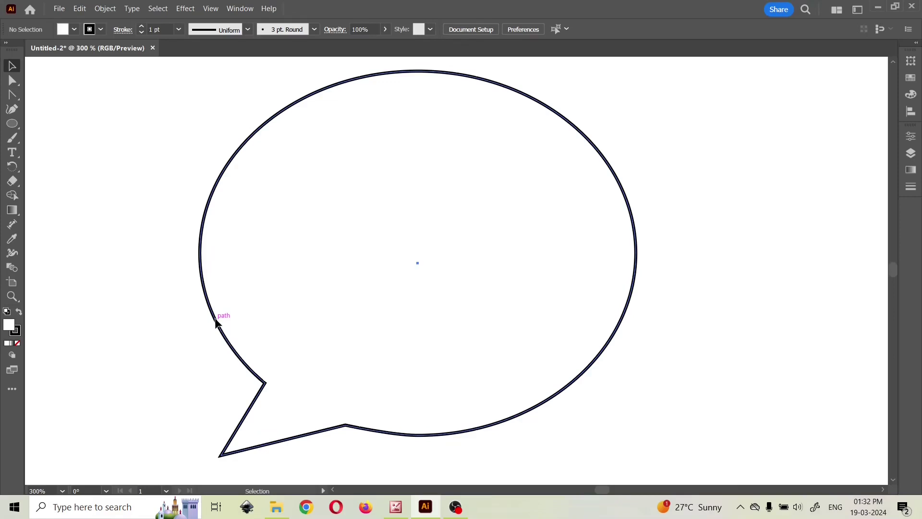
- Try converting the bubble's leftmost anchor into a corner point with the Anchor Point tool, and undo the conversion
{"action": "left_click", "coordinate": [215, 322]}
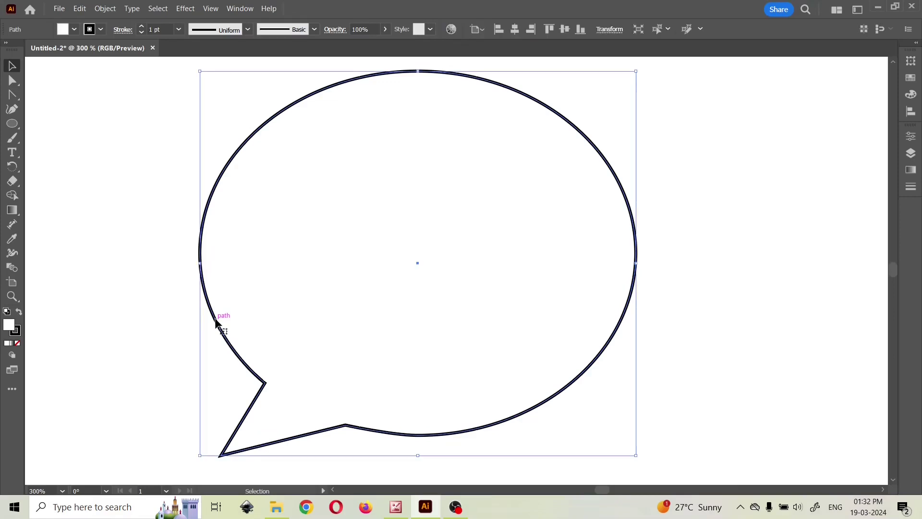
{"action": "left_click", "coordinate": [13, 97]}
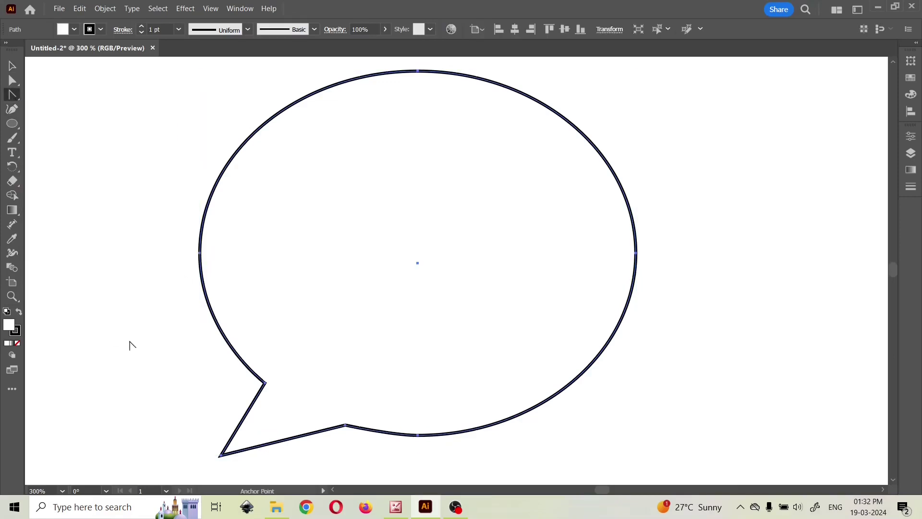
{"action": "left_click", "coordinate": [200, 253]}
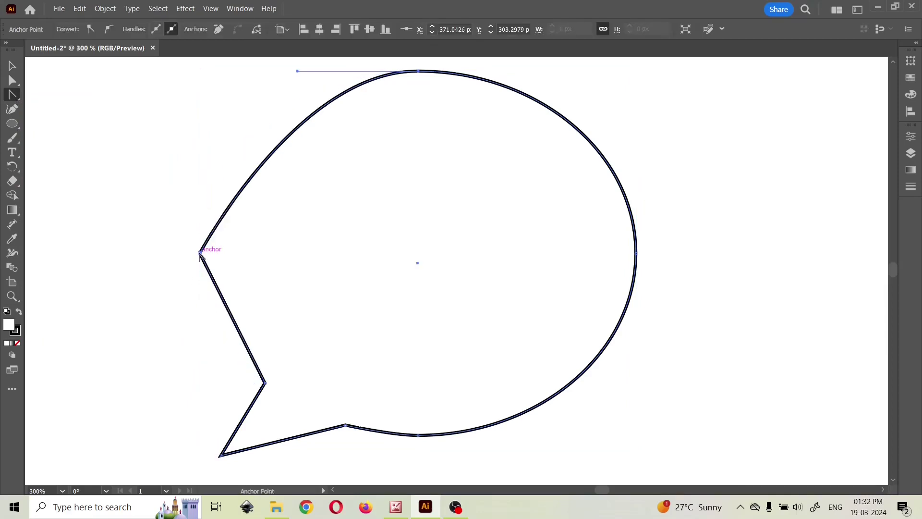
{"action": "key", "text": "ctrl"}
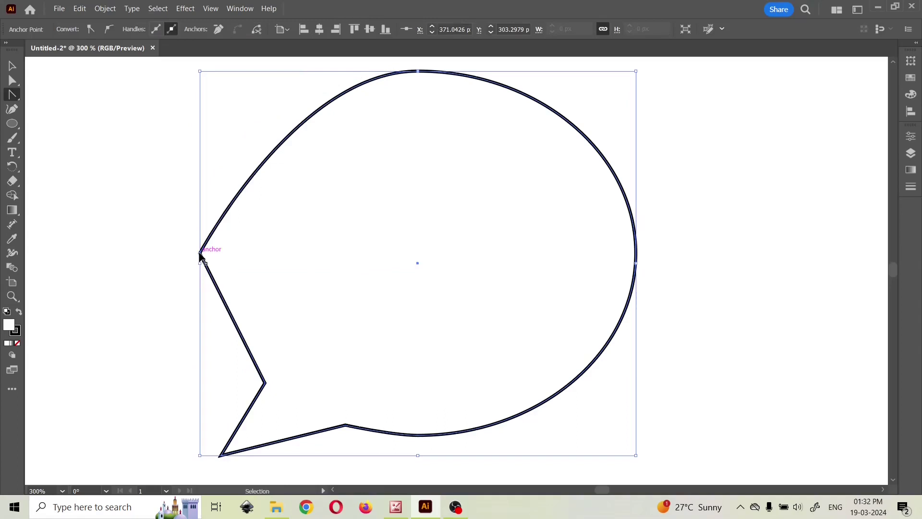
{"action": "key", "text": "ctrl+z"}
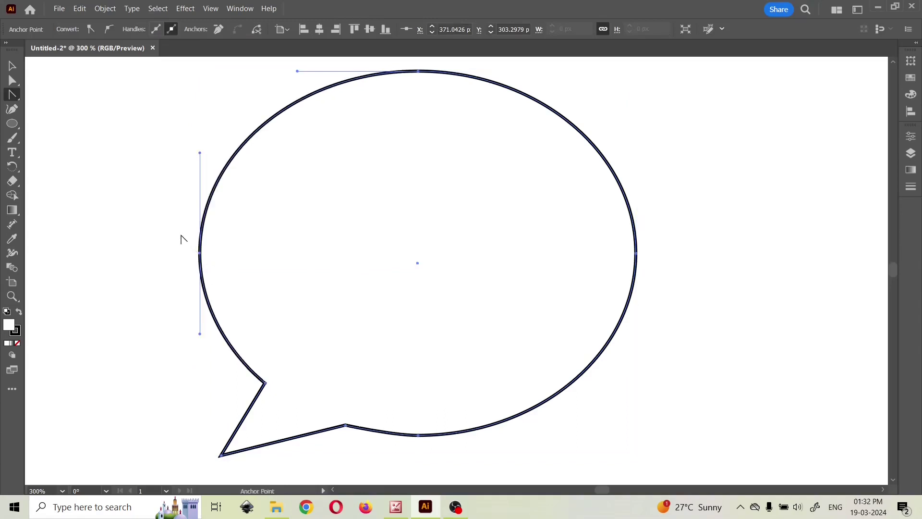
- Try pulling the leftmost anchor's lower handle outward independently of its upper handle, and undo that change
{"action": "left_click", "coordinate": [202, 264]}
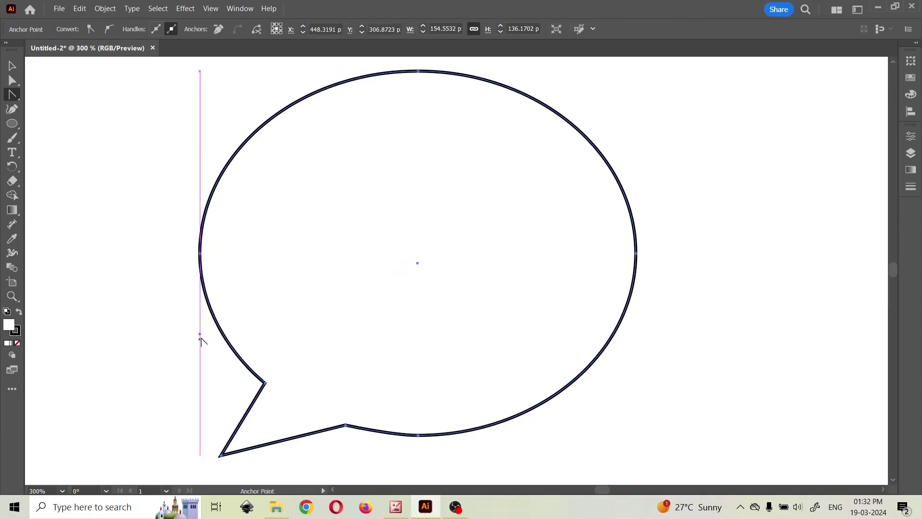
{"action": "mouse_move", "coordinate": [200, 334]}
{"action": "left_mouse_down"}
{"action": "mouse_move", "coordinate": [181, 327]}
{"action": "mouse_move", "coordinate": [210, 328]}
{"action": "mouse_move", "coordinate": [175, 324]}
{"action": "mouse_move", "coordinate": [205, 326]}
{"action": "mouse_move", "coordinate": [184, 328]}
{"action": "left_mouse_up"}
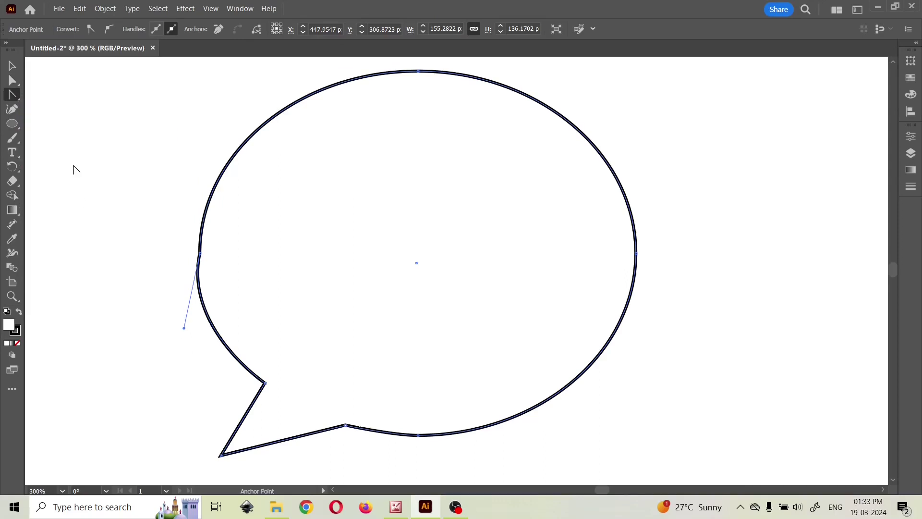
{"action": "key", "text": "ctrl+z"}
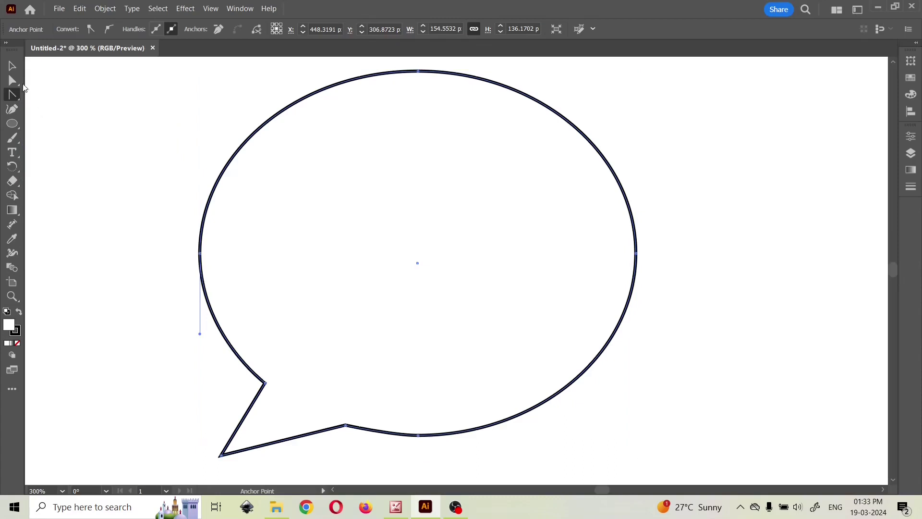
- Select the bubble's leftmost anchor with the Direct Selection tool and slightly shorten its upper handle
{"action": "key", "text": "a"}
{"action": "left_click_drag", "start_coordinate": [159, 228], "coordinate": [236, 293]}
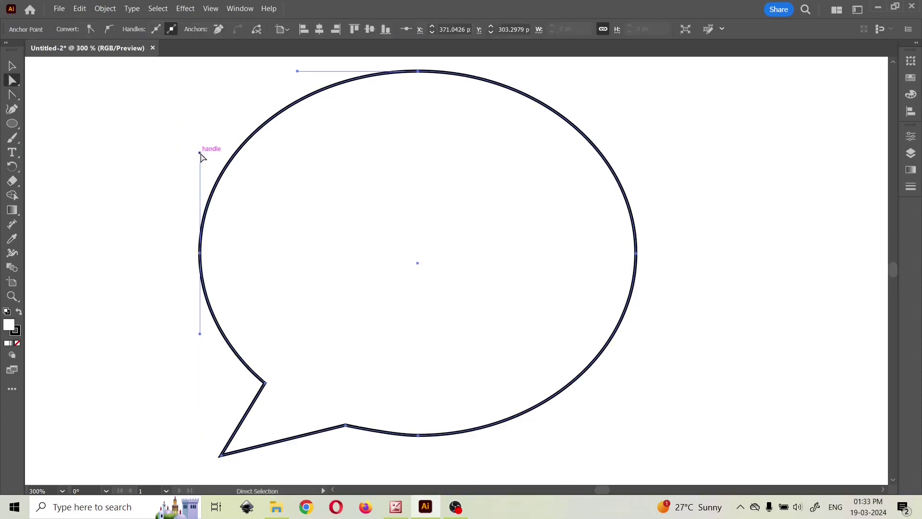
{"action": "mouse_move", "coordinate": [200, 153]}
{"action": "left_mouse_down"}
{"action": "mouse_move", "coordinate": [178, 162]}
{"action": "mouse_move", "coordinate": [209, 145]}
{"action": "mouse_move", "coordinate": [192, 158]}
{"action": "mouse_move", "coordinate": [216, 152]}
{"action": "mouse_move", "coordinate": [186, 160]}
{"action": "mouse_move", "coordinate": [197, 158]}
{"action": "left_mouse_up"}
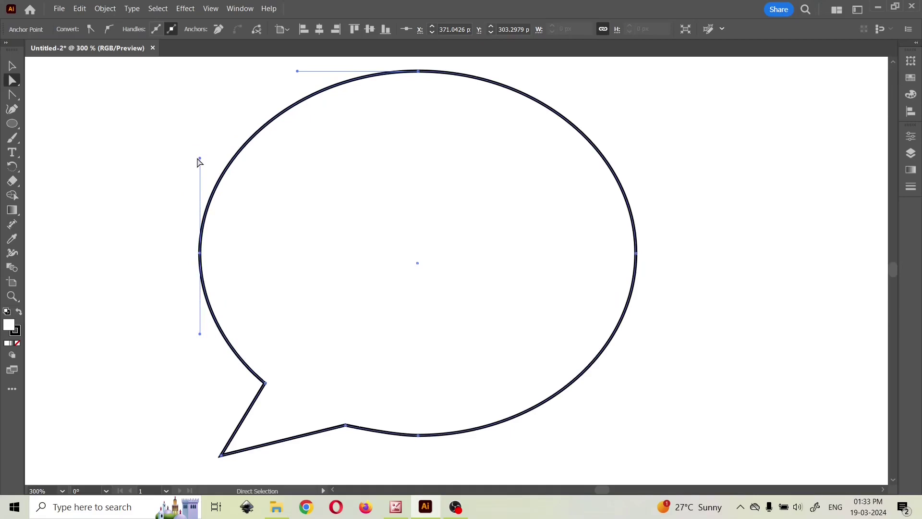
- Pull the leftmost anchor's lower handle outward independently with the Anchor Point tool, and reveal the upper segment's handles
{"action": "left_click", "coordinate": [14, 95]}
{"action": "left_click_drag", "start_coordinate": [200, 333], "coordinate": [172, 321]}
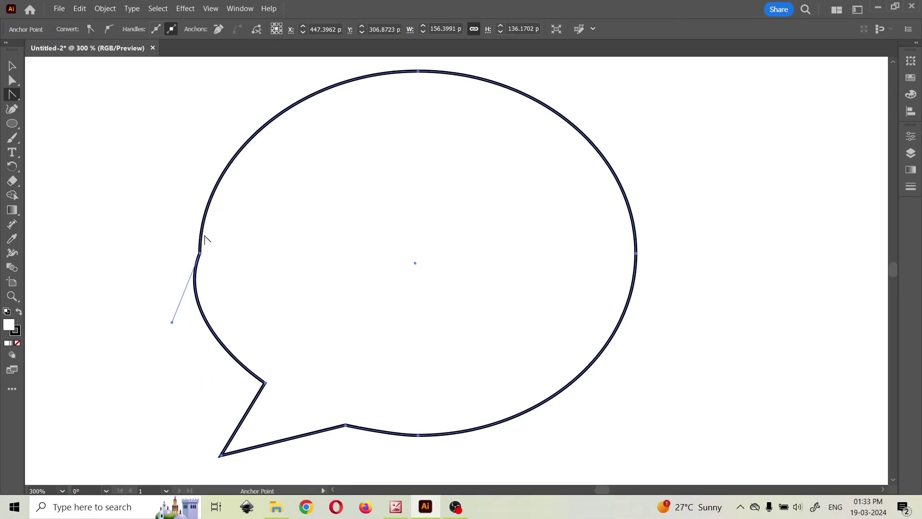
{"action": "left_click", "coordinate": [219, 185]}
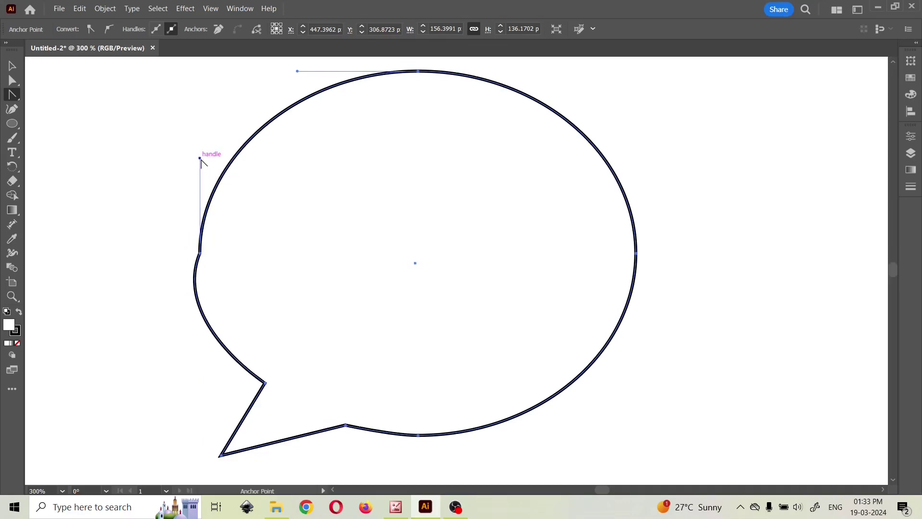
- Try pulling the leftmost anchor's upper handle outward, undo it along with the earlier handle changes, and deselect the bubble
{"action": "left_click_drag", "start_coordinate": [199, 159], "coordinate": [167, 169]}
{"action": "key", "text": "ctrl+z"}
{"action": "key", "text": "ctrl+z"}
{"action": "key", "text": "ctrl+z"}
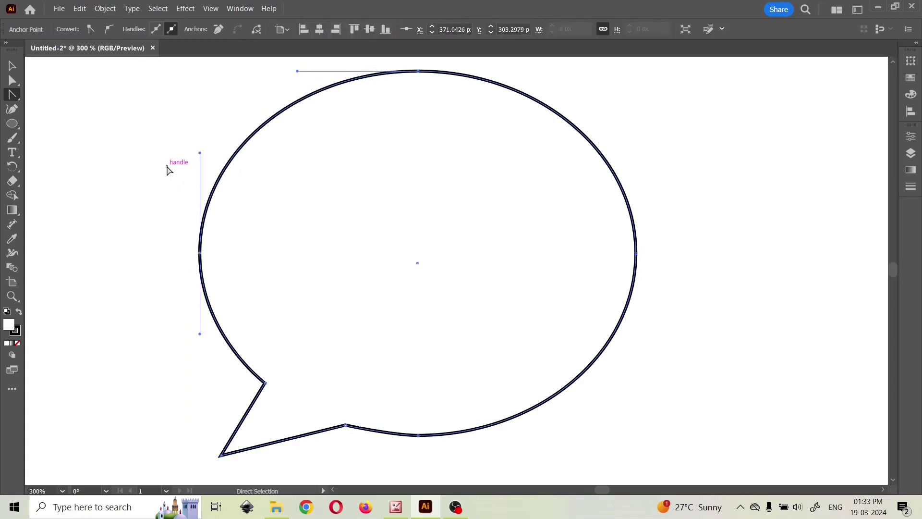
{"action": "left_click", "coordinate": [12, 66]}
{"action": "left_click", "coordinate": [95, 269]}
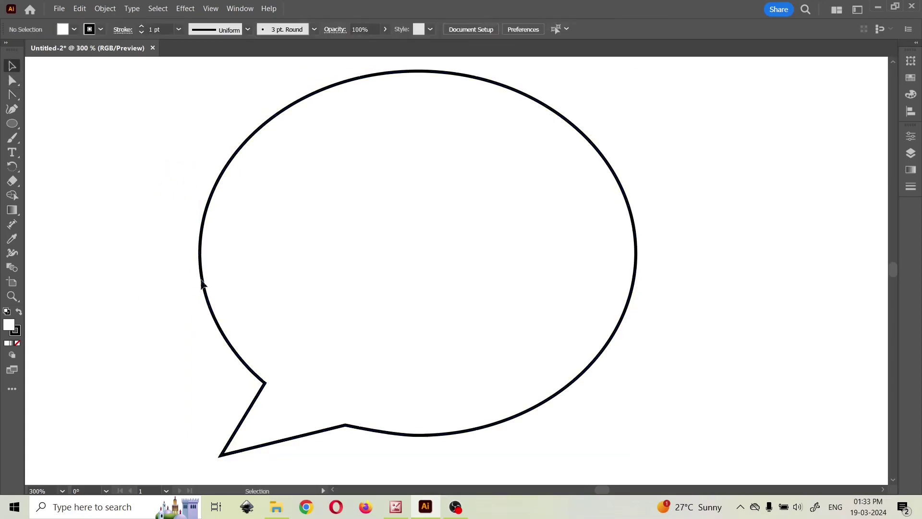
- Create a 300 by 300 px circle with the Ellipse tool, overlapping the speech bubble
{"action": "scroll", "coordinate": [122, 319], "scroll_direction": "down", "scroll_amount": 2}
{"action": "scroll", "coordinate": [106, 274], "scroll_direction": "left", "scroll_amount": 5}
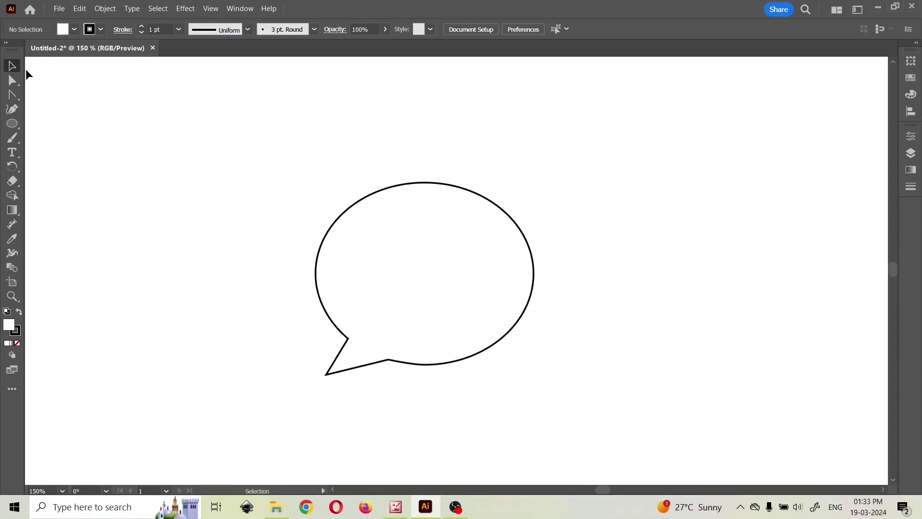
{"action": "left_click", "coordinate": [17, 124]}
{"action": "left_click", "coordinate": [183, 172]}
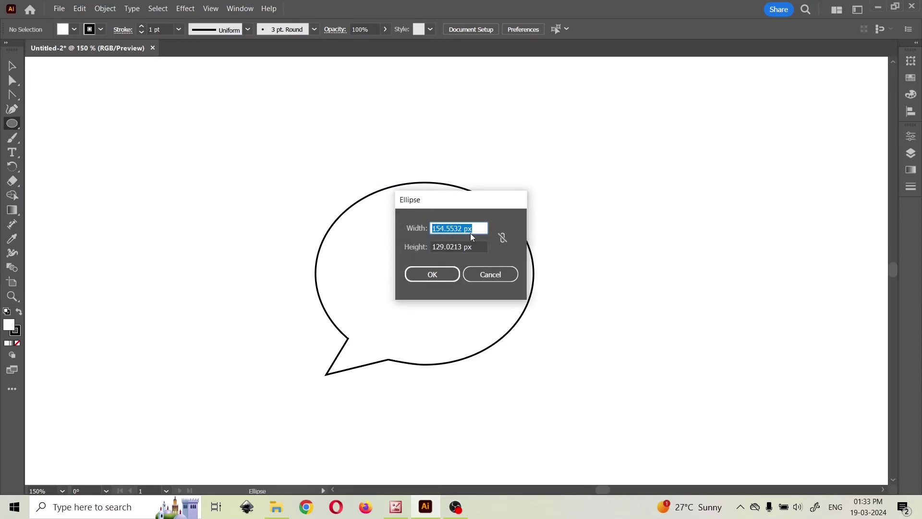
{"action": "type", "text": "300"}
{"action": "key", "text": "Tab"}
{"action": "type", "text": "300"}
{"action": "key", "text": "Return"}
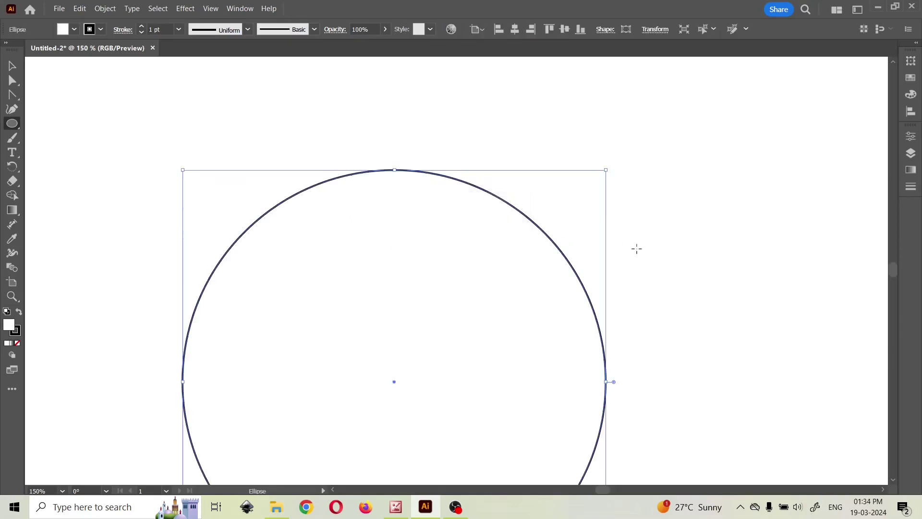
- Fill the new circle with the yellow swatch fcee21
{"action": "scroll", "coordinate": [637, 248], "scroll_direction": "down", "scroll_amount": 1}
{"action": "left_click_drag", "start_coordinate": [648, 262], "coordinate": [561, 190]}
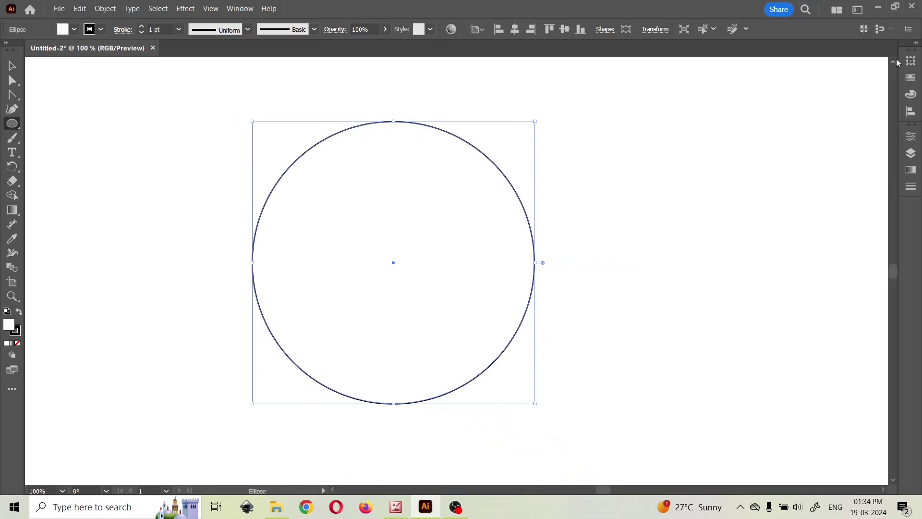
{"action": "left_click", "coordinate": [915, 43]}
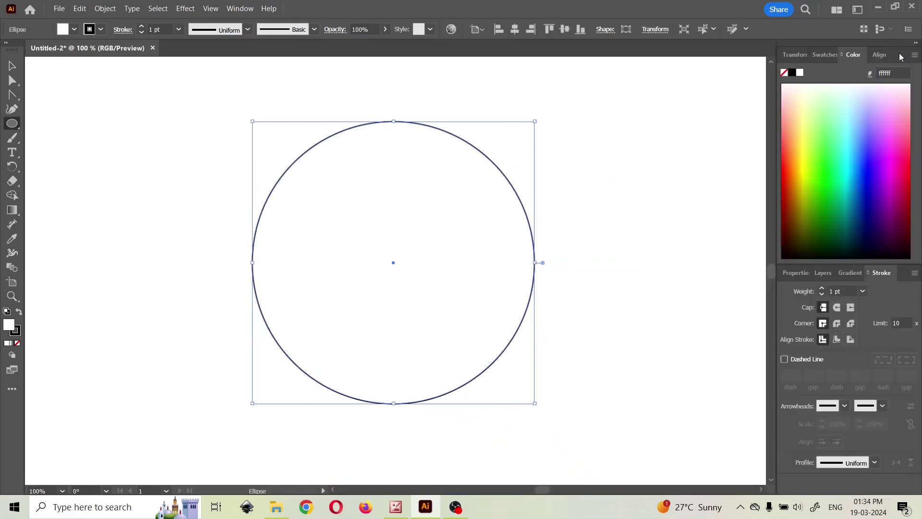
{"action": "left_click", "coordinate": [825, 55]}
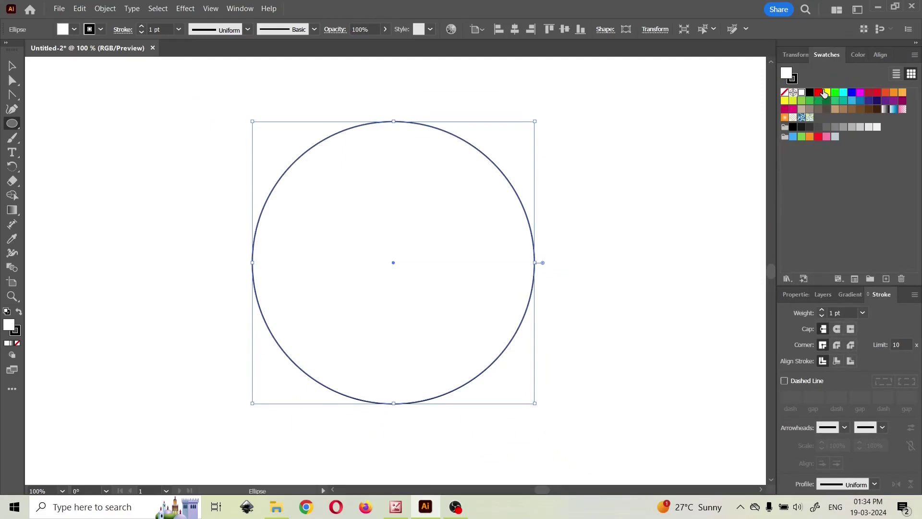
{"action": "left_click", "coordinate": [784, 101]}
{"action": "key", "text": "v"}
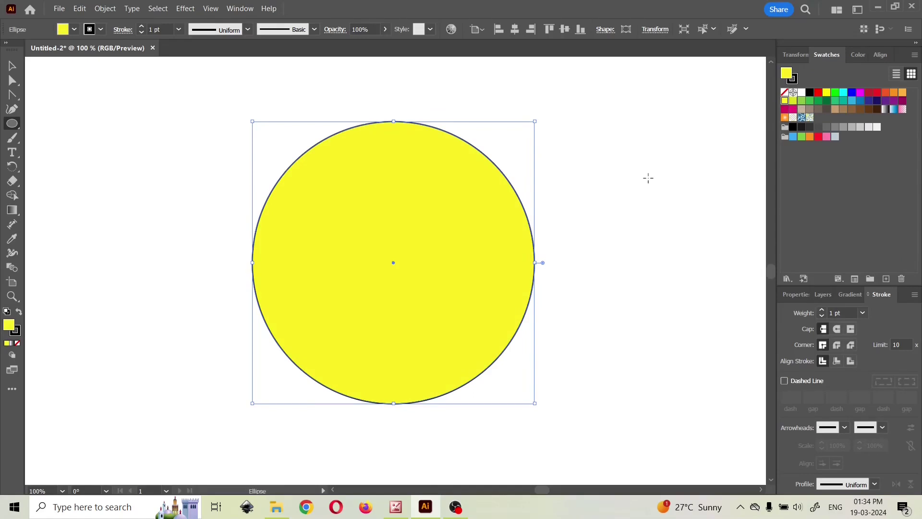
- Send the yellow circle behind the speech bubble, and move the bubble to the circle's centre
{"action": "key", "text": "ctrl"}
{"action": "key", "text": "ctrl+shift+bracketleft"}
{"action": "left_click", "coordinate": [12, 66]}
{"action": "left_click", "coordinate": [571, 234]}
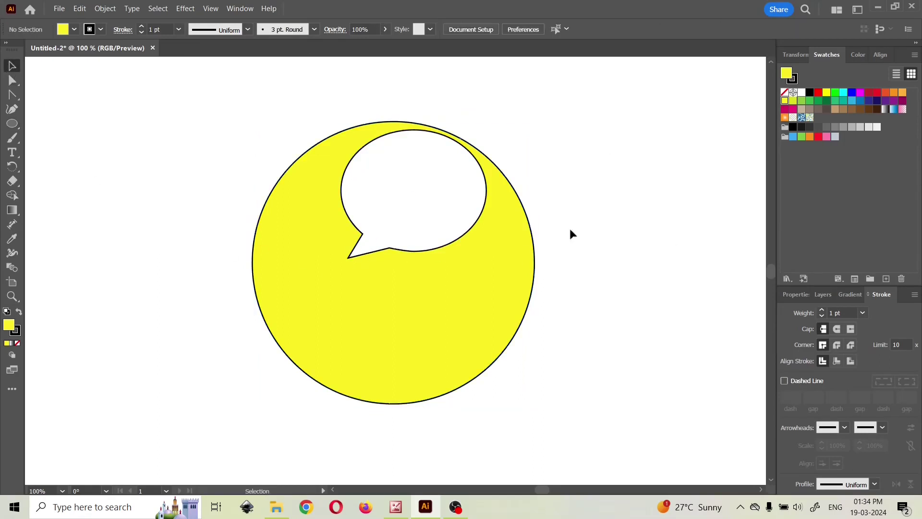
{"action": "left_click_drag", "start_coordinate": [455, 243], "coordinate": [435, 309]}
{"action": "left_click", "coordinate": [662, 297]}
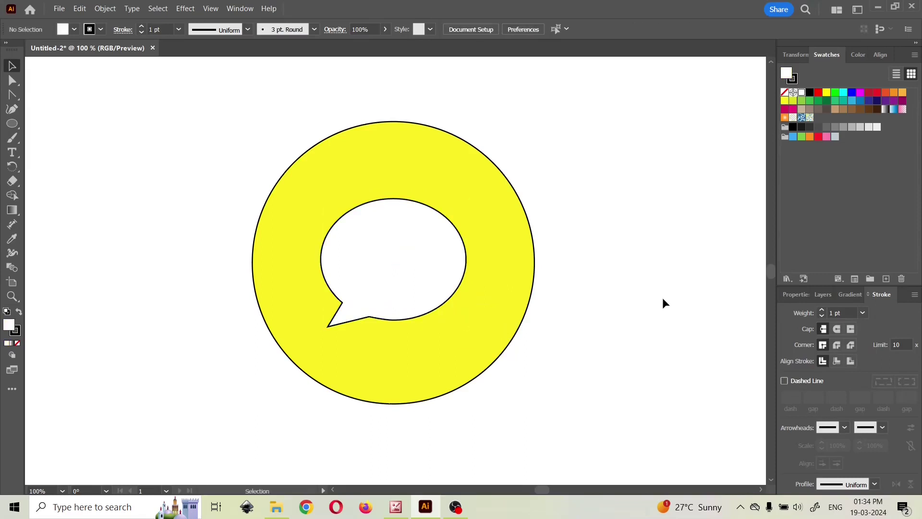
- Scale the yellow circle down slightly about its centre and remove its stroke
{"action": "left_click", "coordinate": [532, 221]}
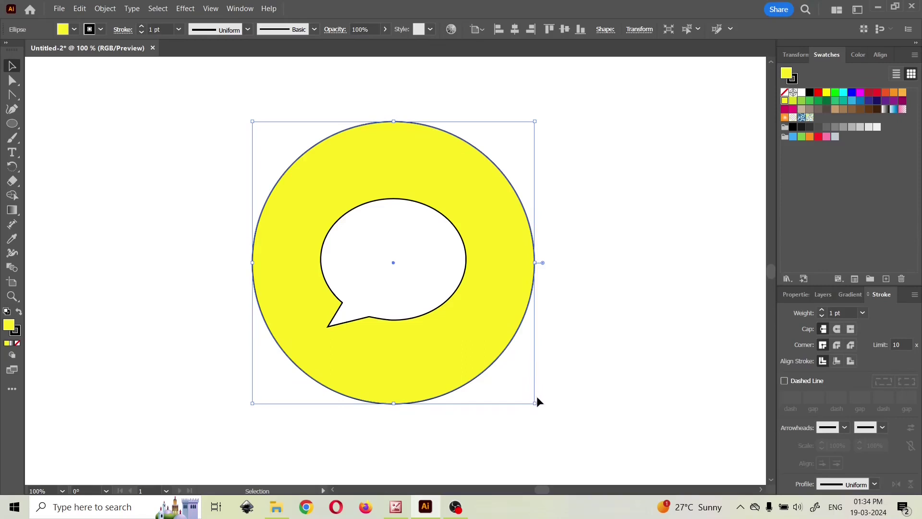
{"action": "left_click_drag", "start_coordinate": [536, 405], "coordinate": [524, 387]}
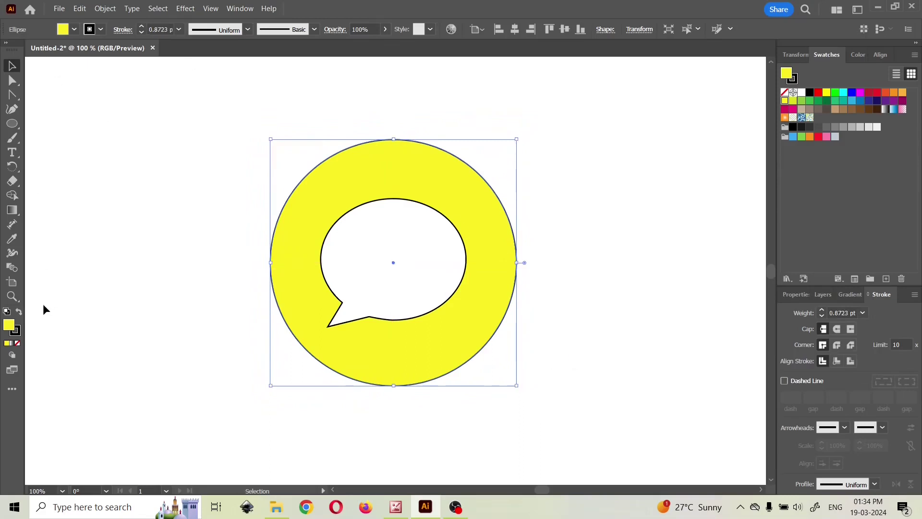
{"action": "left_click", "coordinate": [17, 333]}
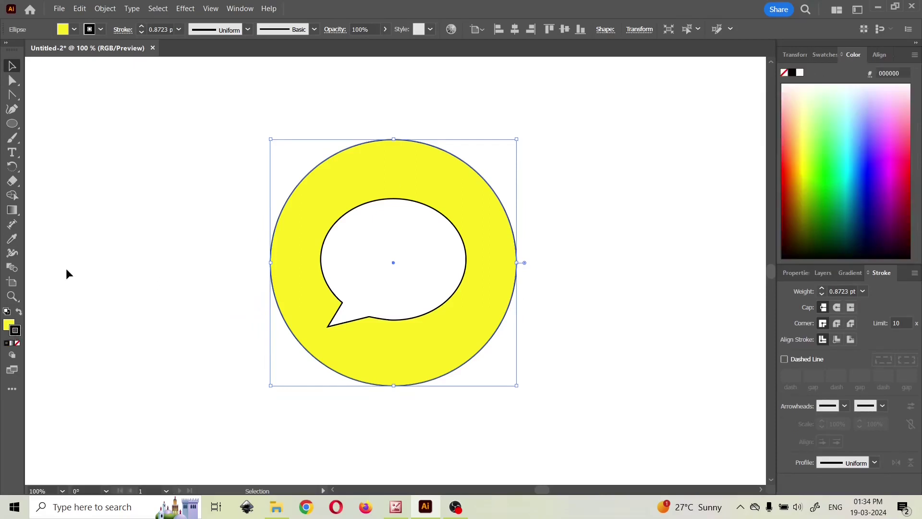
{"action": "left_click", "coordinate": [18, 345]}
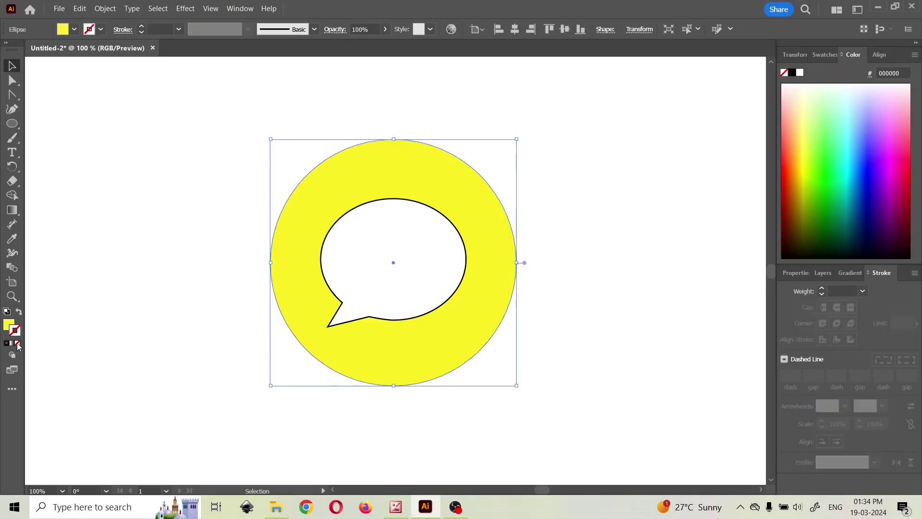
- Try removing the circle's fill, and undo the change
{"action": "key", "text": "x"}
{"action": "left_click", "coordinate": [19, 343]}
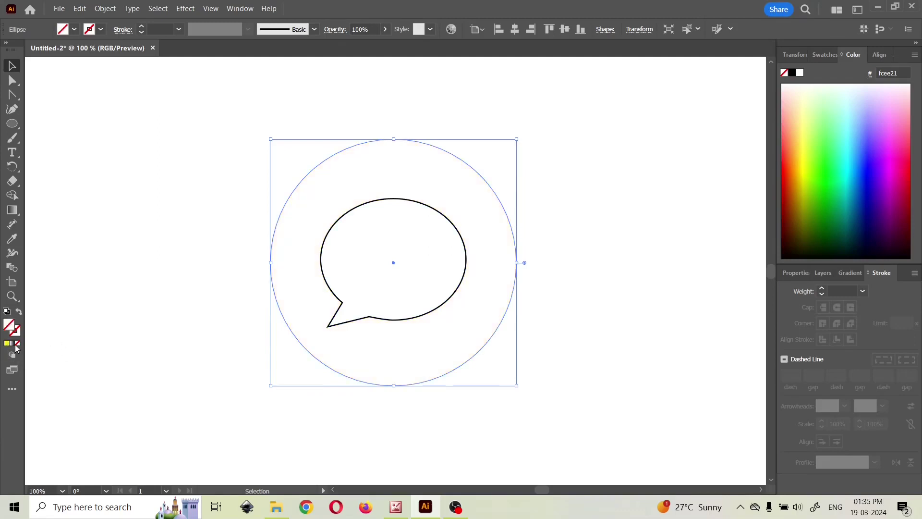
{"action": "key", "text": "ctrl+z"}
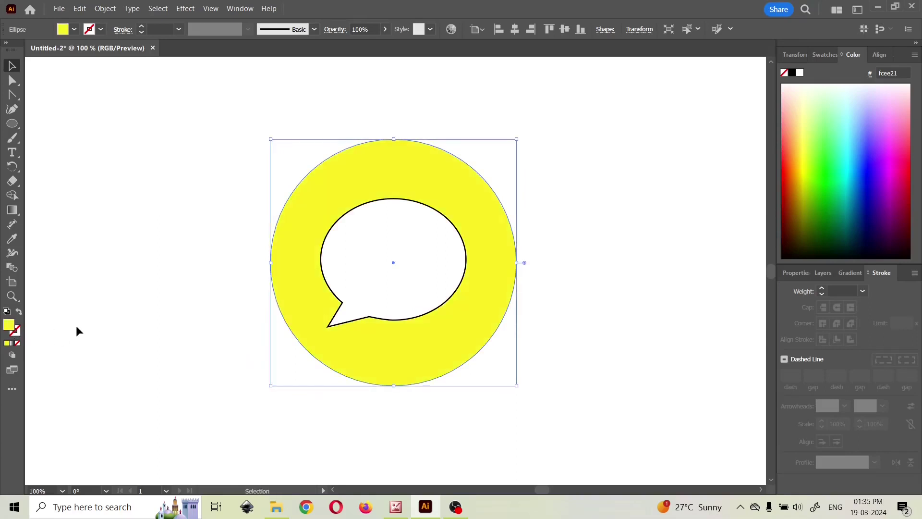
- Try removing the speech bubble's fill, undo that, and remove the bubble's stroke instead
{"action": "left_click", "coordinate": [322, 257]}
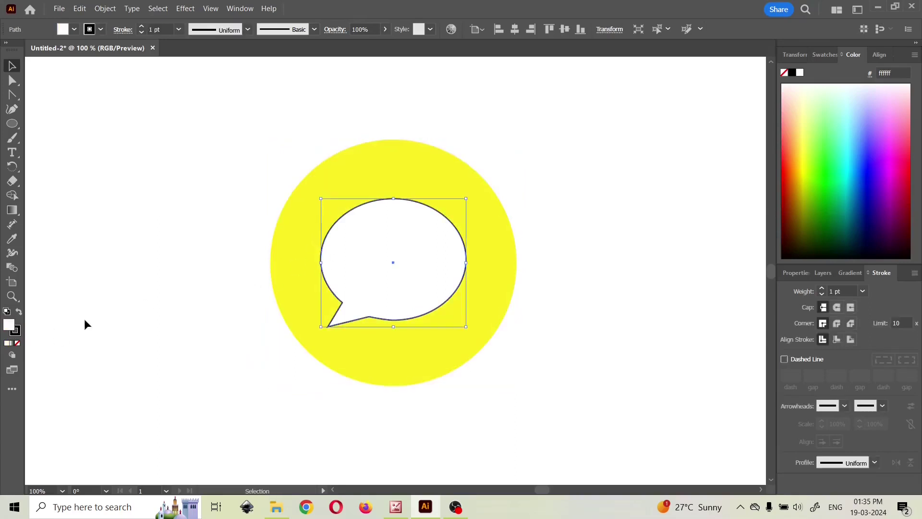
{"action": "key", "text": "slash"}
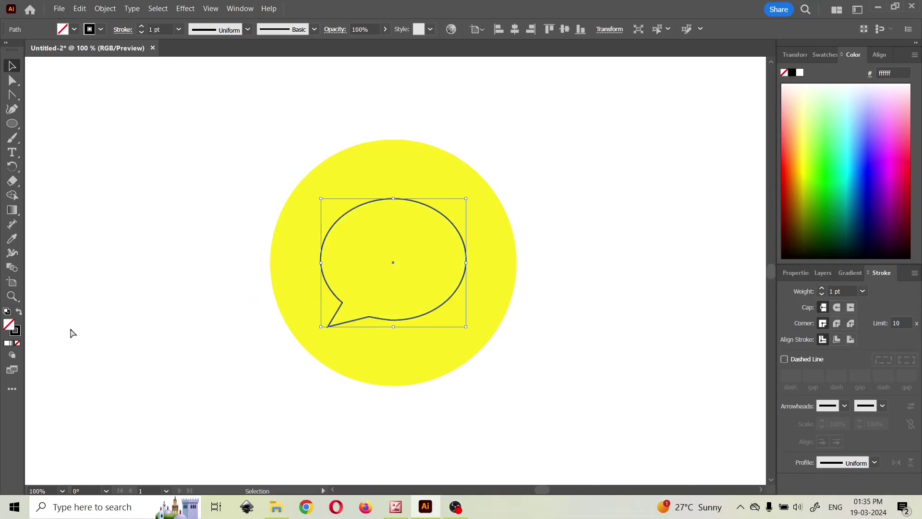
{"action": "key", "text": "ctrl+z"}
{"action": "left_click", "coordinate": [16, 331]}
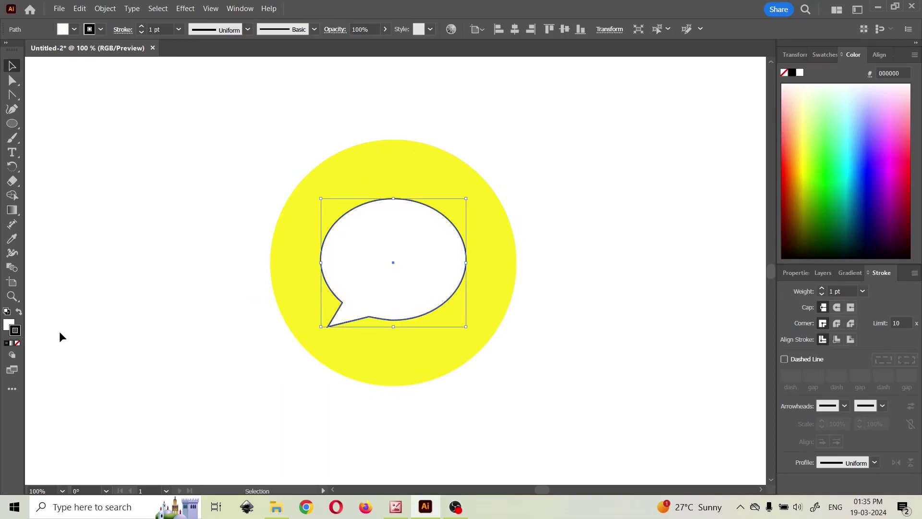
{"action": "key", "text": "slash"}
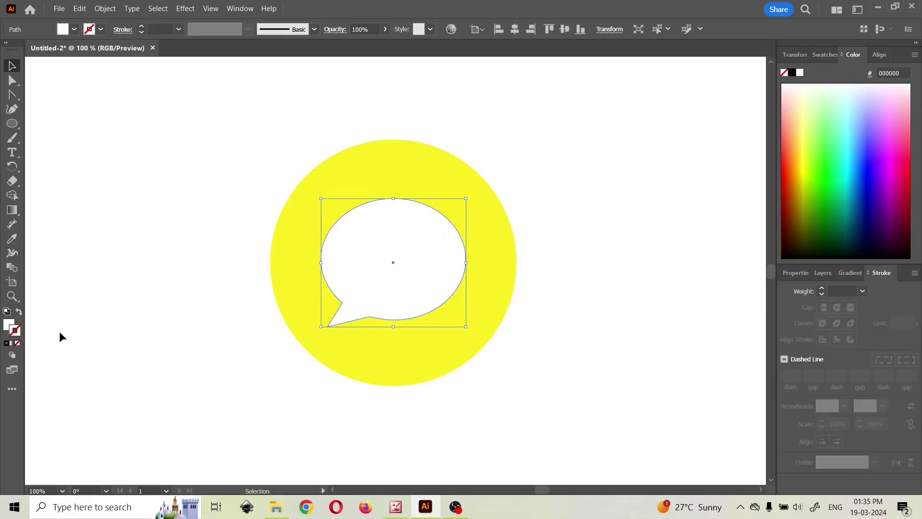
{"action": "left_click", "coordinate": [111, 283]}
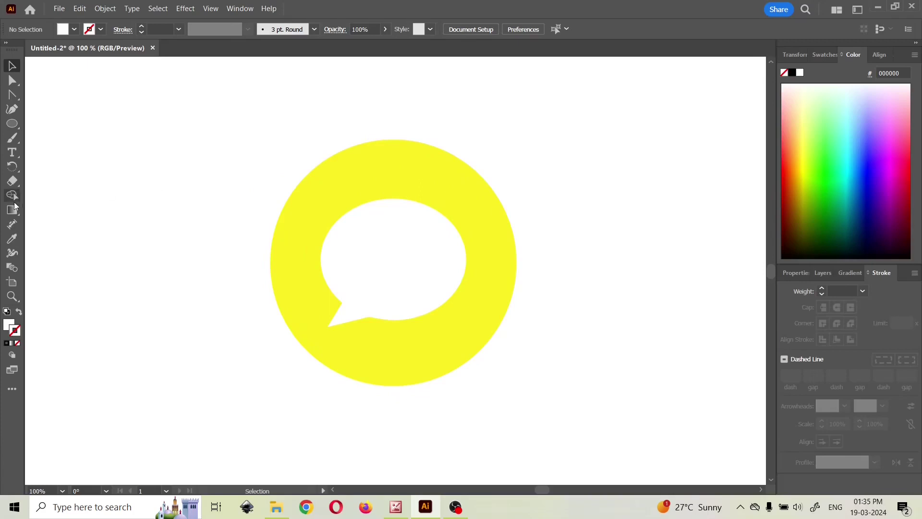
- Select the yellow circle and fill it with the default white-to-black linear gradient using the Gradient tool
{"action": "left_click", "coordinate": [378, 166]}
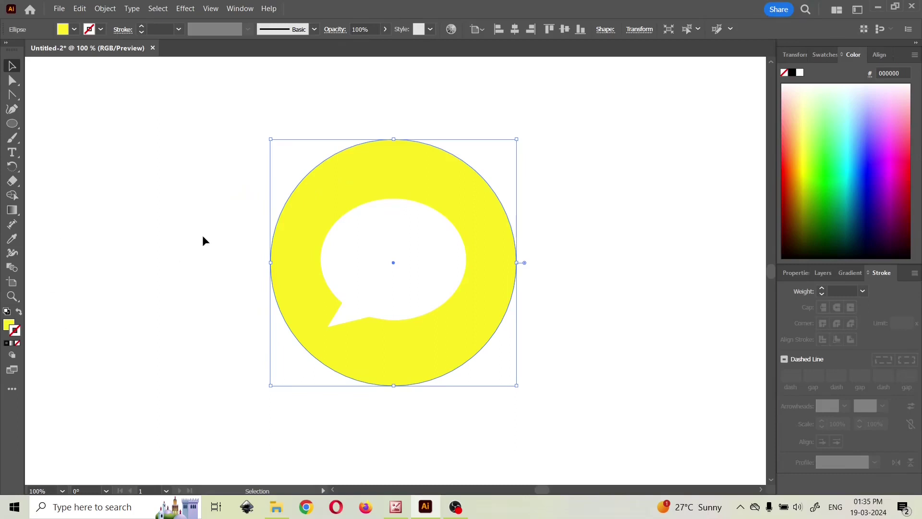
{"action": "left_click", "coordinate": [7, 327]}
{"action": "left_click", "coordinate": [12, 210]}
{"action": "left_click", "coordinate": [287, 254]}
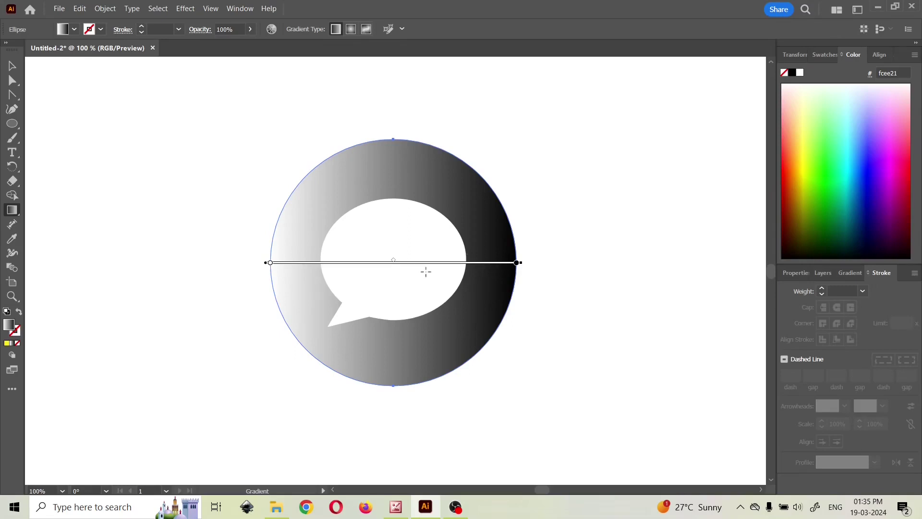
- Try the radial and freeform gradient types on the circle, and return to the linear type
{"action": "left_click", "coordinate": [75, 30]}
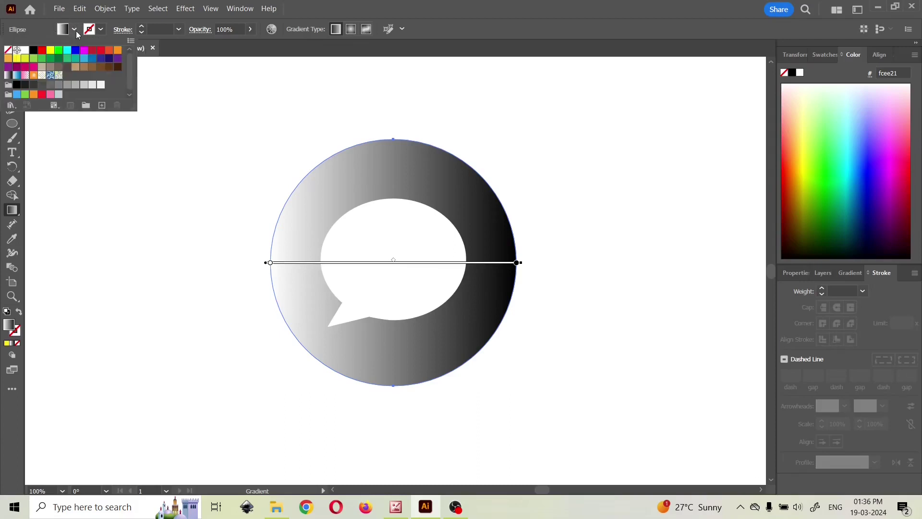
{"action": "left_click", "coordinate": [198, 80]}
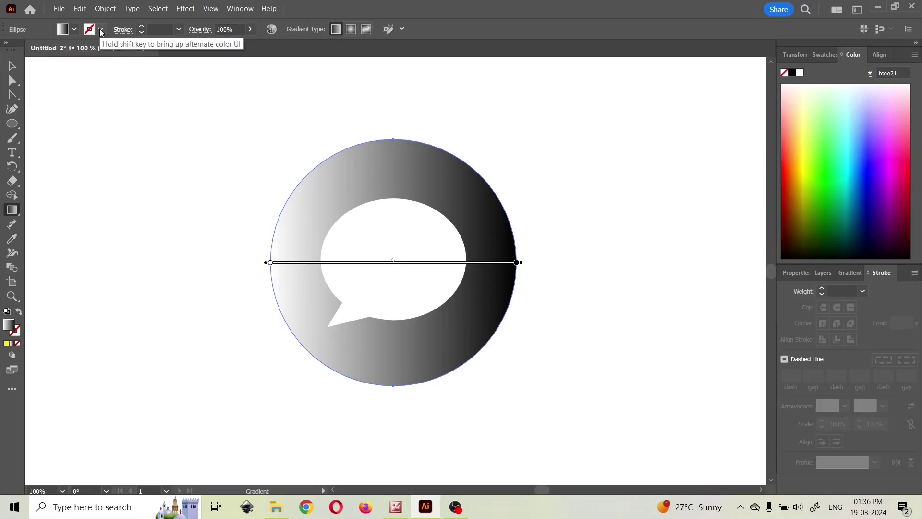
{"action": "left_click", "coordinate": [352, 29]}
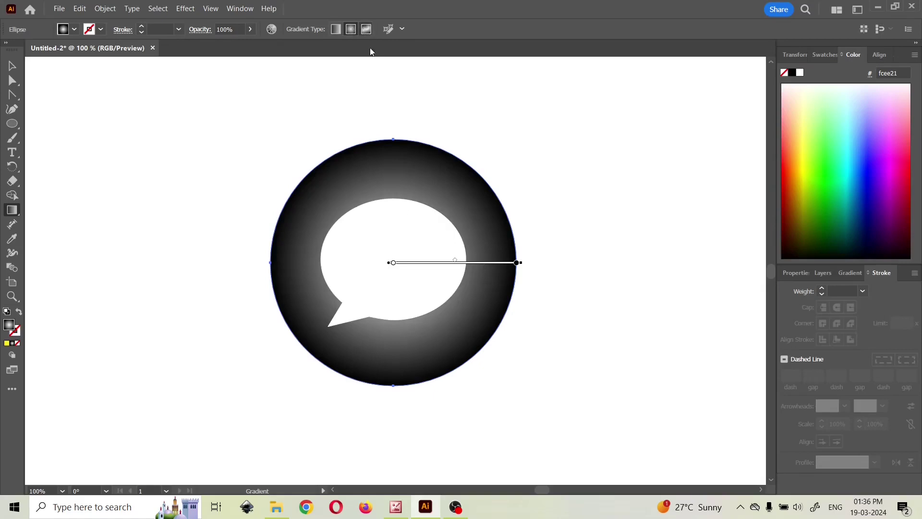
{"action": "left_click", "coordinate": [366, 33]}
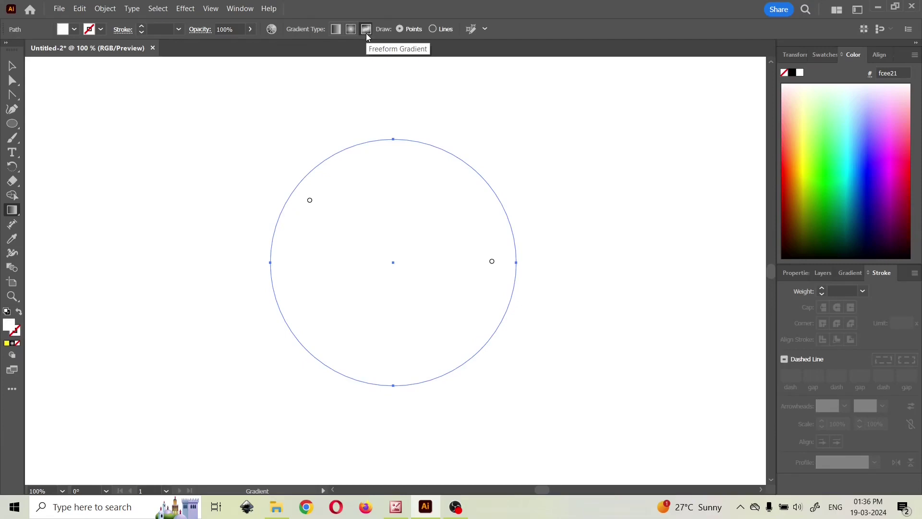
{"action": "left_click", "coordinate": [332, 31]}
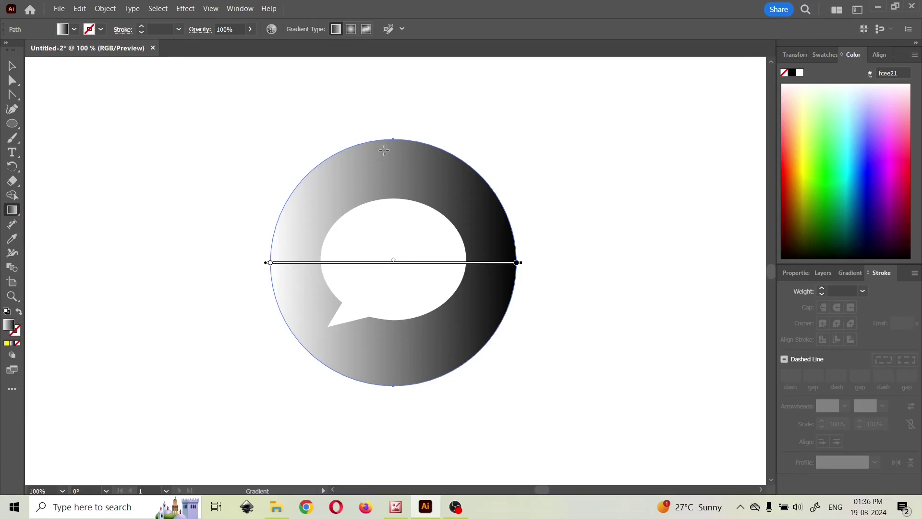
- Redraw the circle's gradient vertically from its top edge to its bottom edge, and recolour the white stop to orange ffa300
{"action": "left_click_drag", "start_coordinate": [391, 150], "coordinate": [393, 382]}
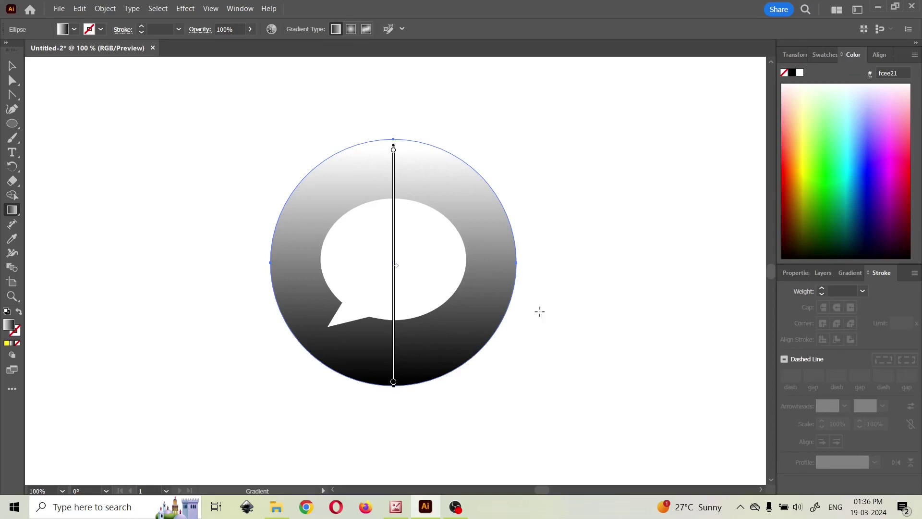
{"action": "left_click", "coordinate": [847, 274]}
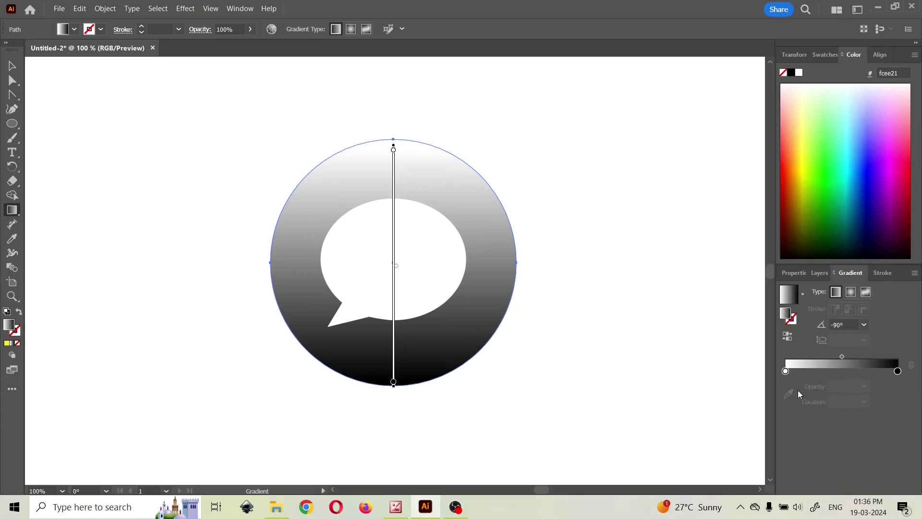
{"action": "left_click", "coordinate": [897, 371]}
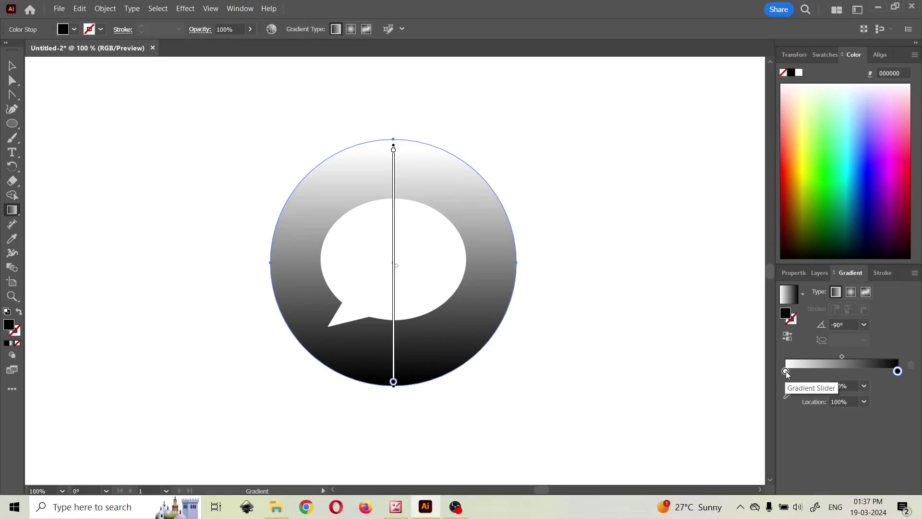
{"action": "left_click", "coordinate": [786, 370]}
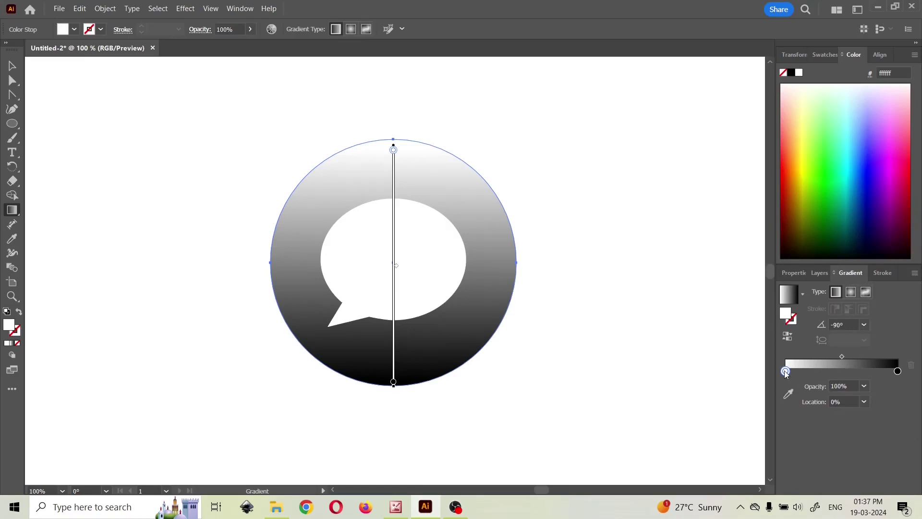
{"action": "double_click", "coordinate": [786, 315]}
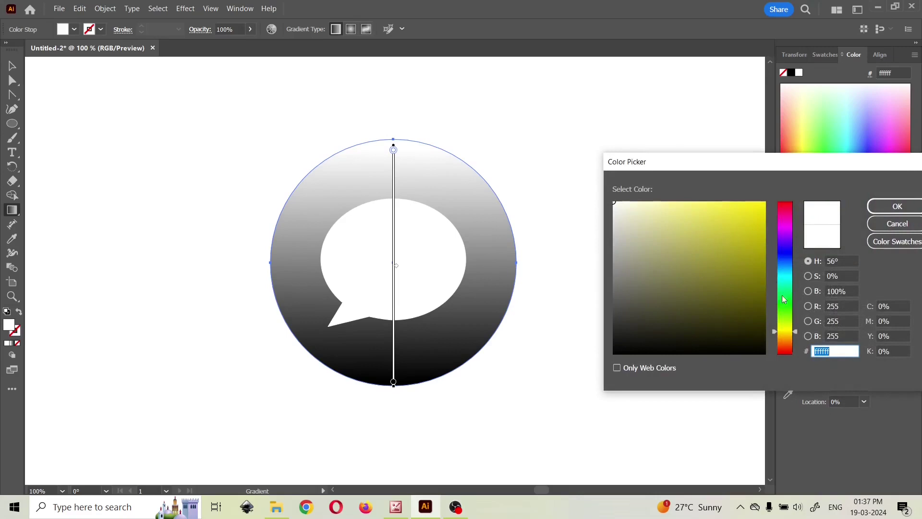
{"action": "left_click_drag", "start_coordinate": [794, 329], "coordinate": [794, 336]}
{"action": "left_click_drag", "start_coordinate": [695, 223], "coordinate": [772, 199]}
{"action": "left_click", "coordinate": [897, 207]}
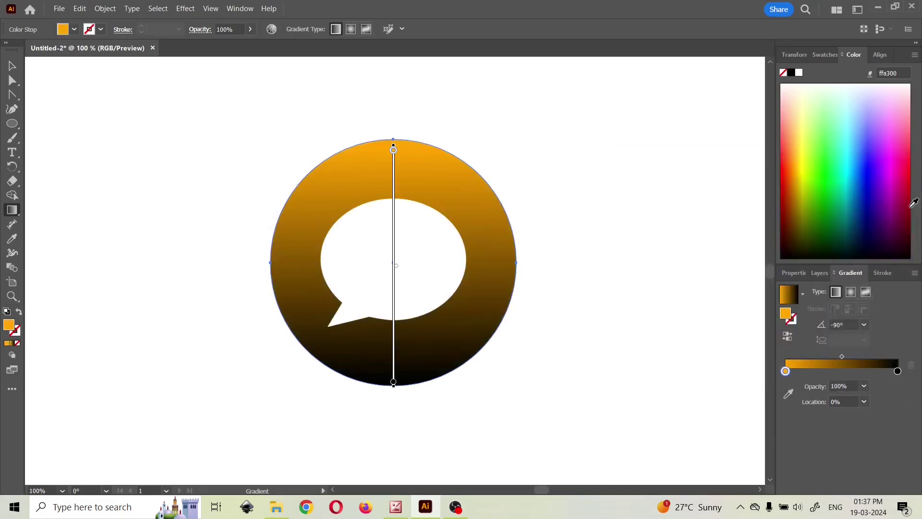
- Recolour the black end stop of the circle's gradient to yellow-green e4ea11 and deselect the circle
{"action": "left_click", "coordinate": [897, 371]}
{"action": "double_click", "coordinate": [786, 315]}
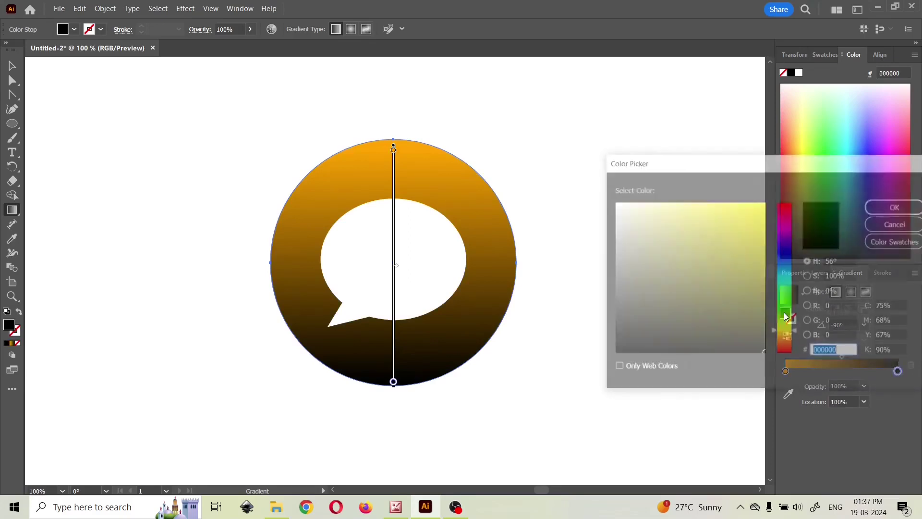
{"action": "left_click_drag", "start_coordinate": [796, 332], "coordinate": [795, 324]}
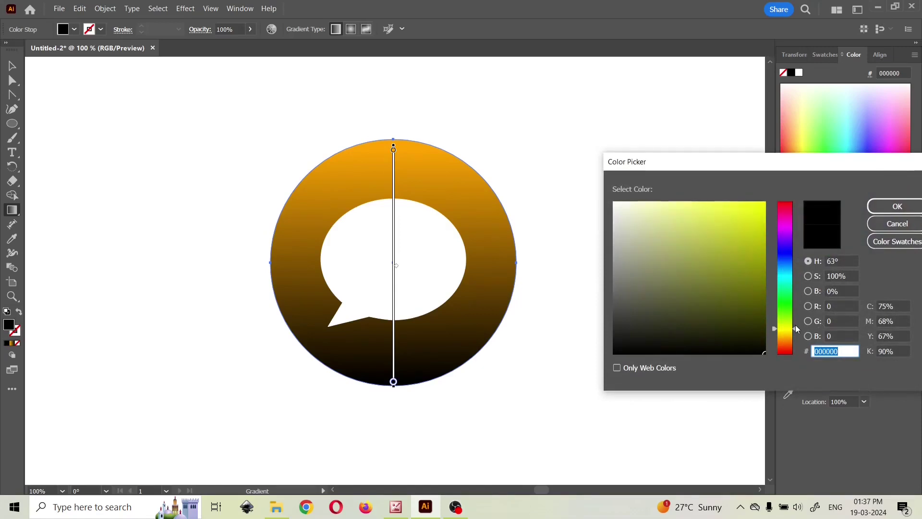
{"action": "left_click", "coordinate": [765, 204]}
{"action": "left_click_drag", "start_coordinate": [765, 204], "coordinate": [755, 213]}
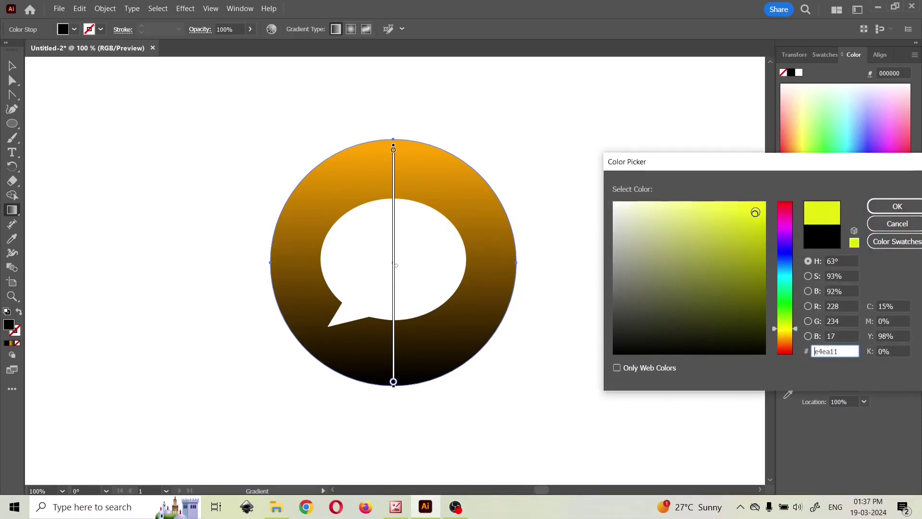
{"action": "left_click", "coordinate": [886, 207]}
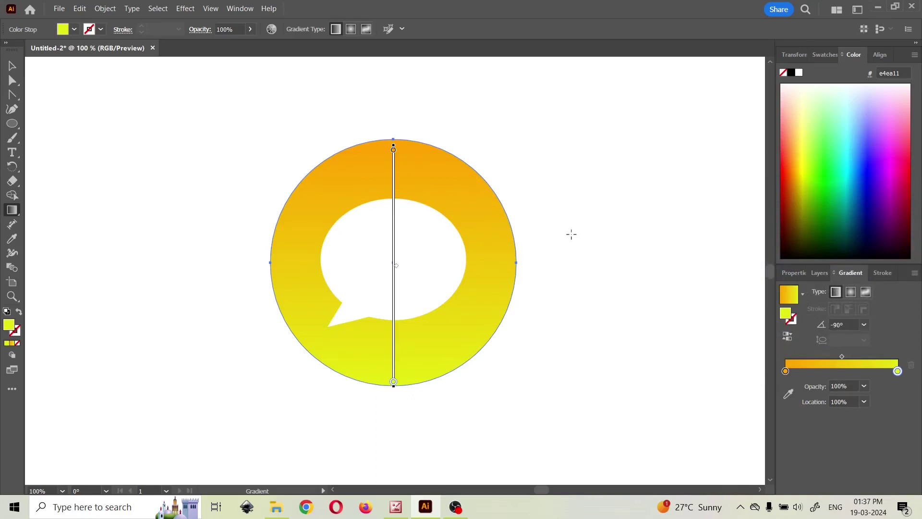
{"action": "key", "text": "v"}
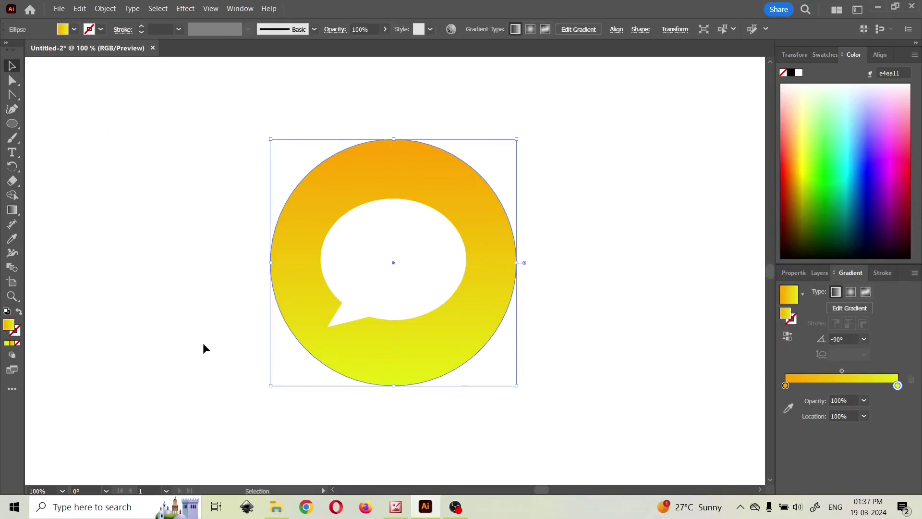
{"action": "left_click", "coordinate": [203, 344]}
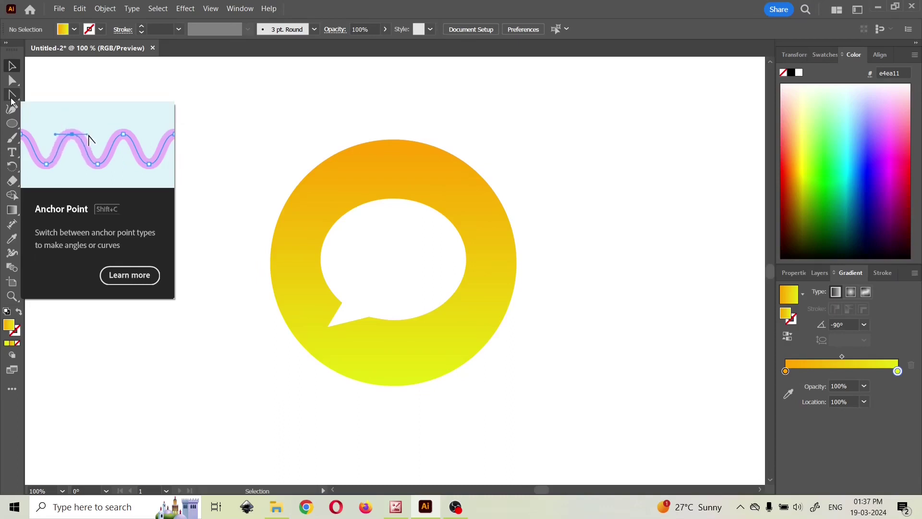
- Draw a closed Pen tool shape from the speech bubble's tail diagonally down past the circle's lower edge, as the first part of a long shadow
{"action": "key", "text": "p"}
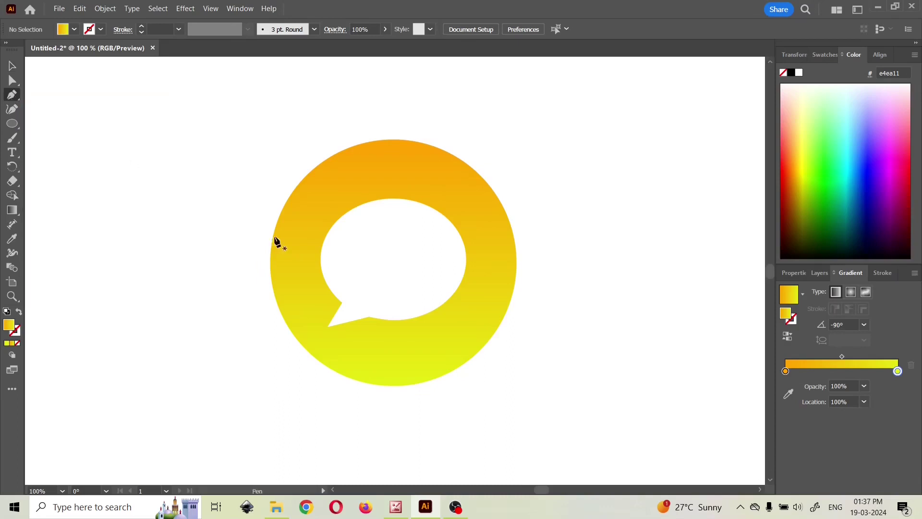
{"action": "left_click", "coordinate": [329, 288]}
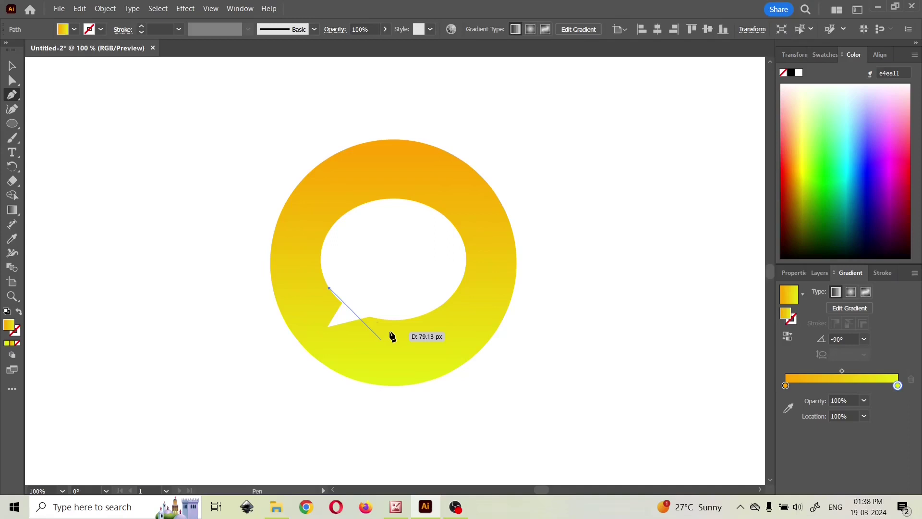
{"action": "key", "text": "ctrl+z"}
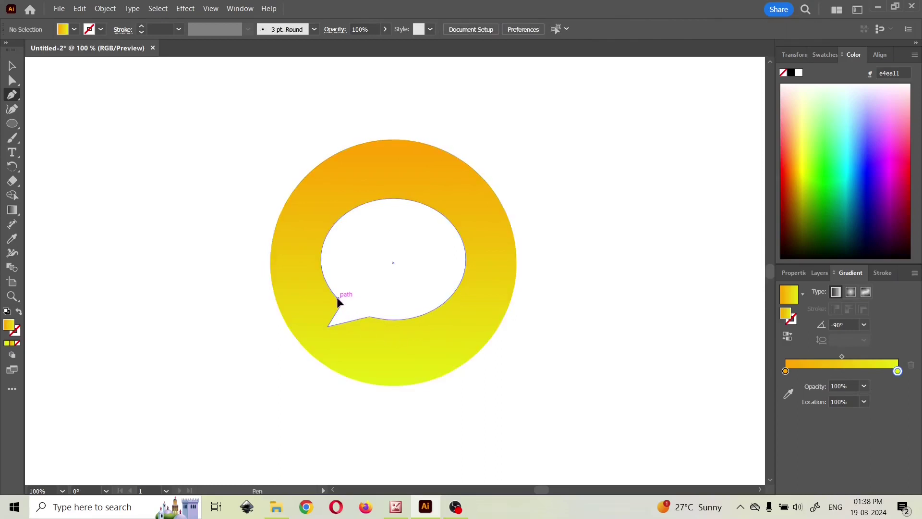
{"action": "left_click", "coordinate": [338, 299]}
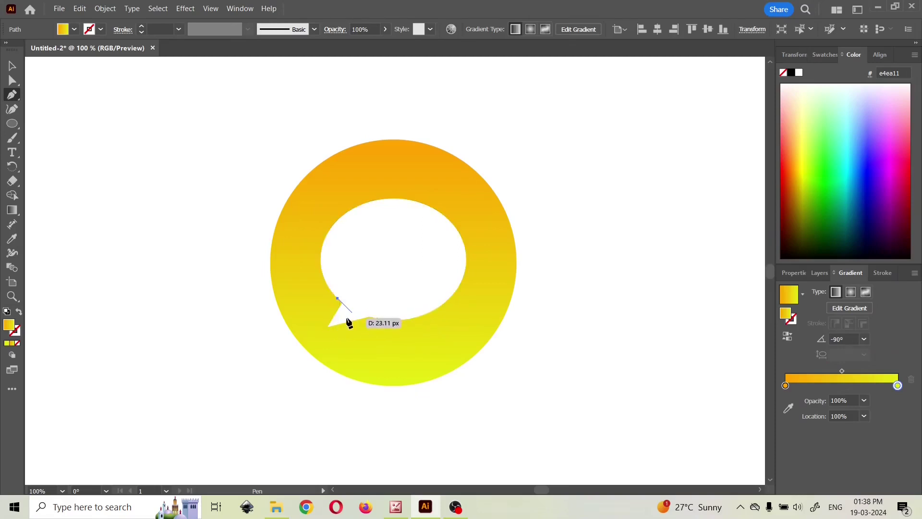
{"action": "left_click", "coordinate": [349, 310]}
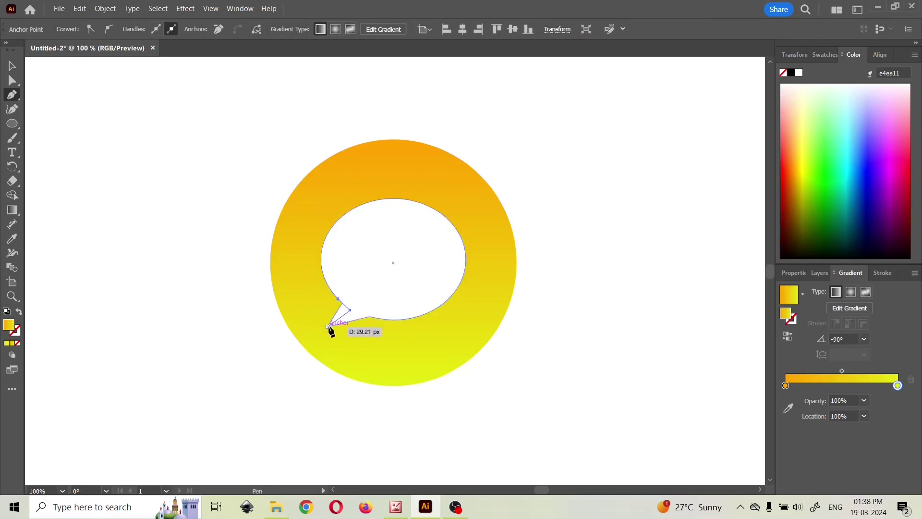
{"action": "left_click", "coordinate": [328, 327]}
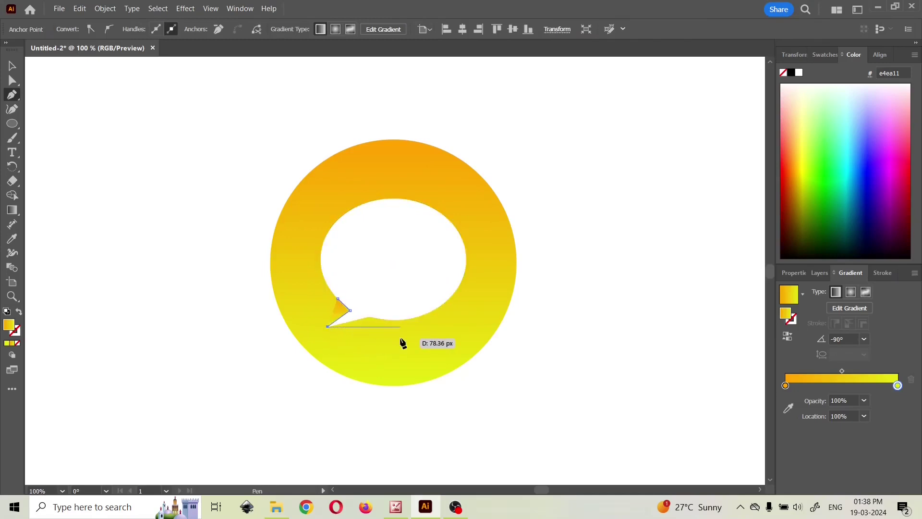
{"action": "left_click", "coordinate": [415, 414]}
{"action": "left_click", "coordinate": [468, 395]}
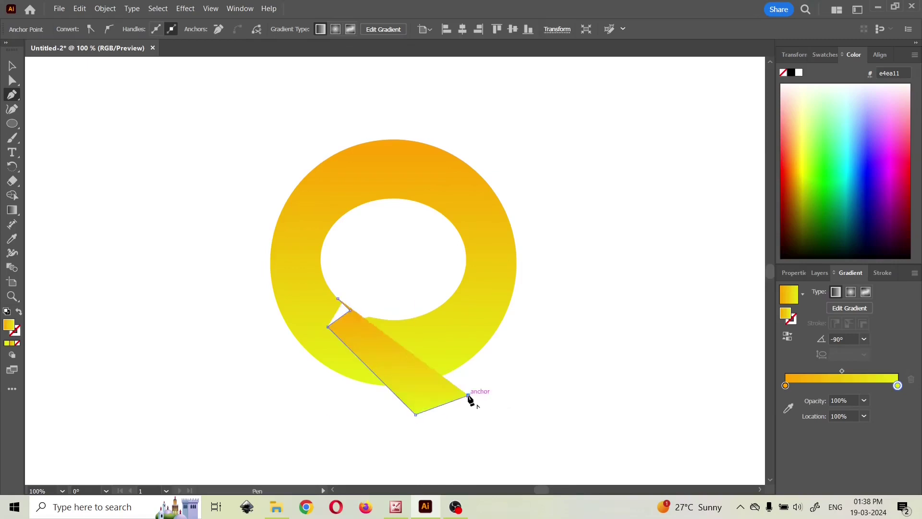
{"action": "left_click", "coordinate": [387, 287]}
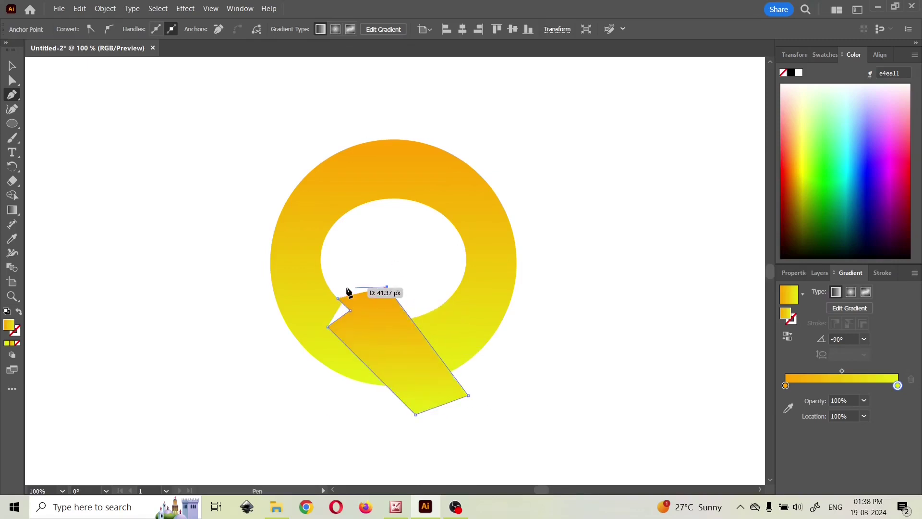
{"action": "left_click", "coordinate": [337, 299]}
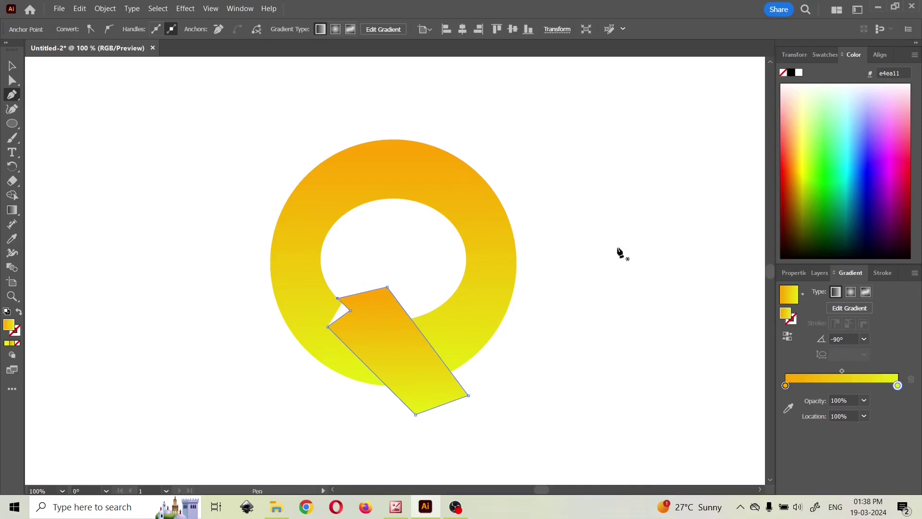
- Fill the new shadow shape with solid black 000000 instead of the gradient
{"action": "left_click", "coordinate": [792, 74]}
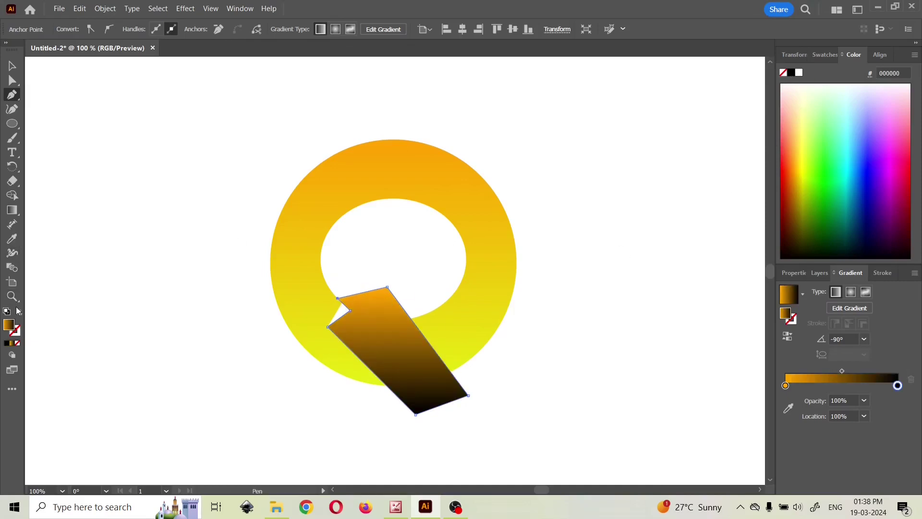
{"action": "double_click", "coordinate": [11, 328]}
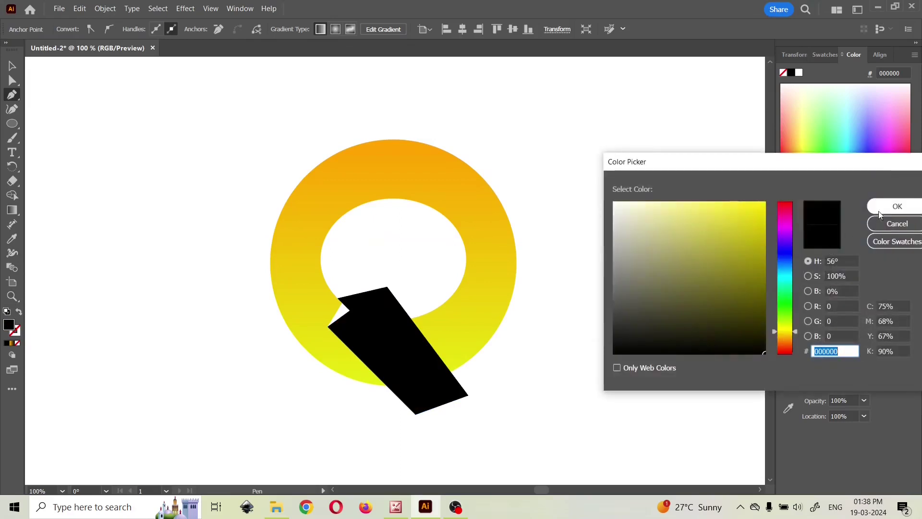
{"action": "left_click", "coordinate": [886, 208]}
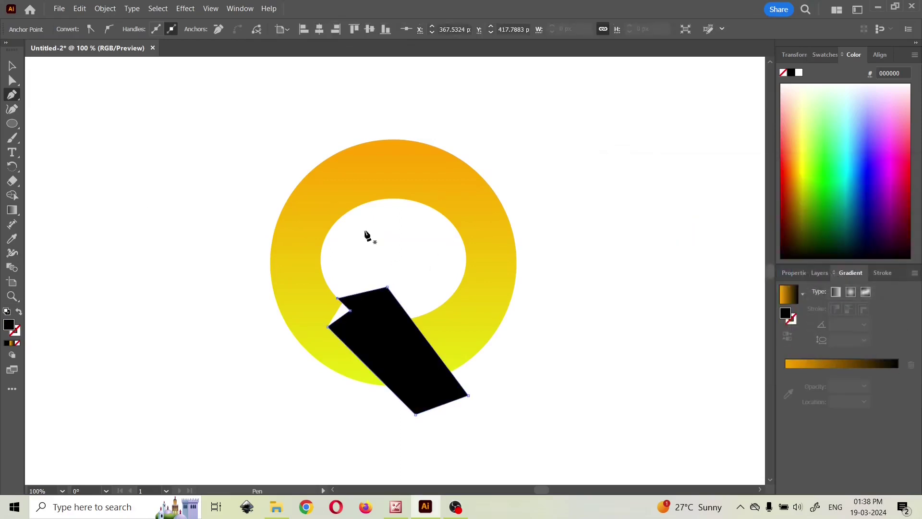
- Draw a second closed black shape from the bubble's upper-right edge diagonally past the circle, joining it to the first shadow shape's corners
{"action": "left_click", "coordinate": [437, 232]}
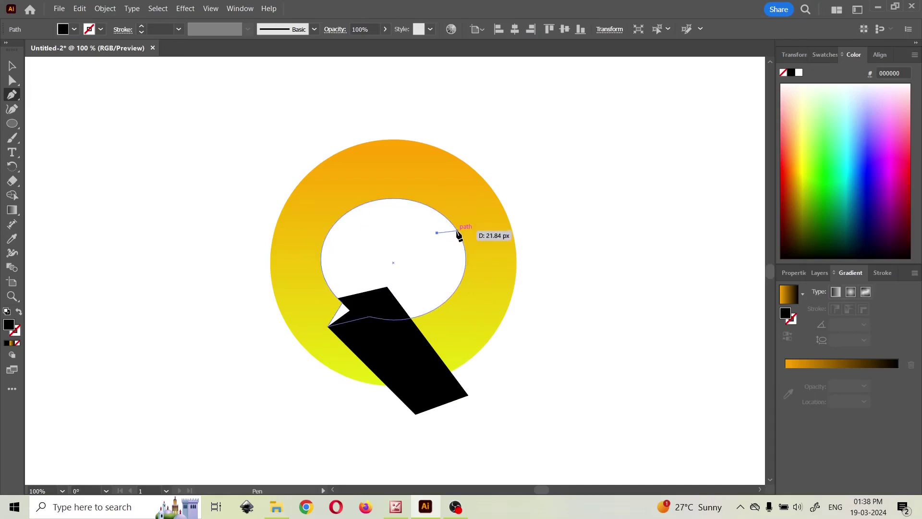
{"action": "left_click", "coordinate": [446, 219]}
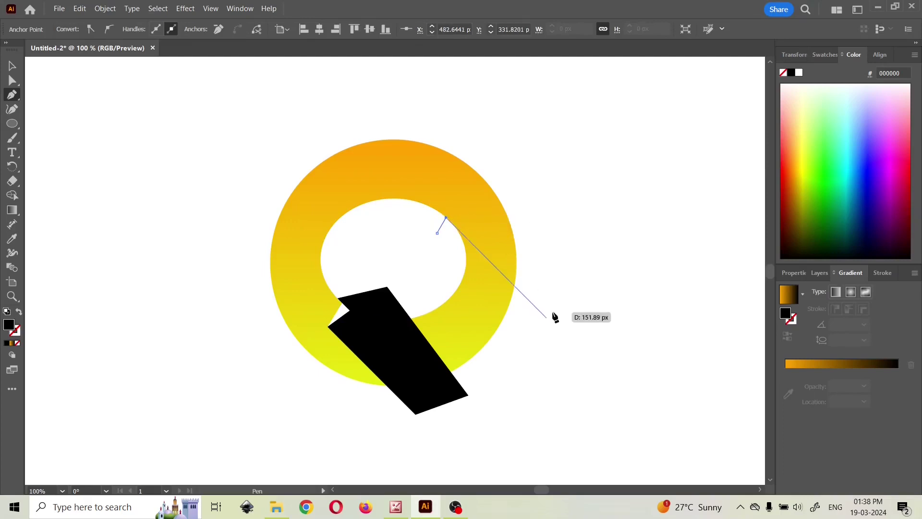
{"action": "left_click", "coordinate": [567, 338]}
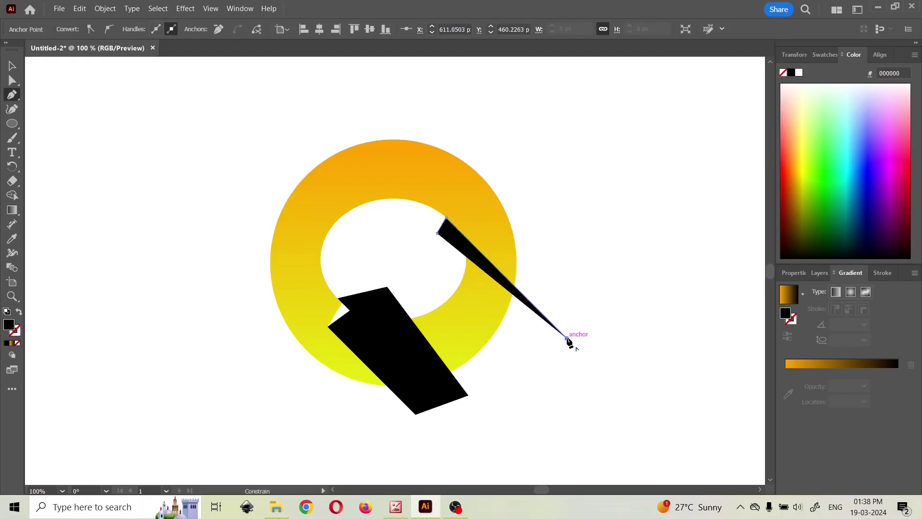
{"action": "left_click", "coordinate": [504, 371]}
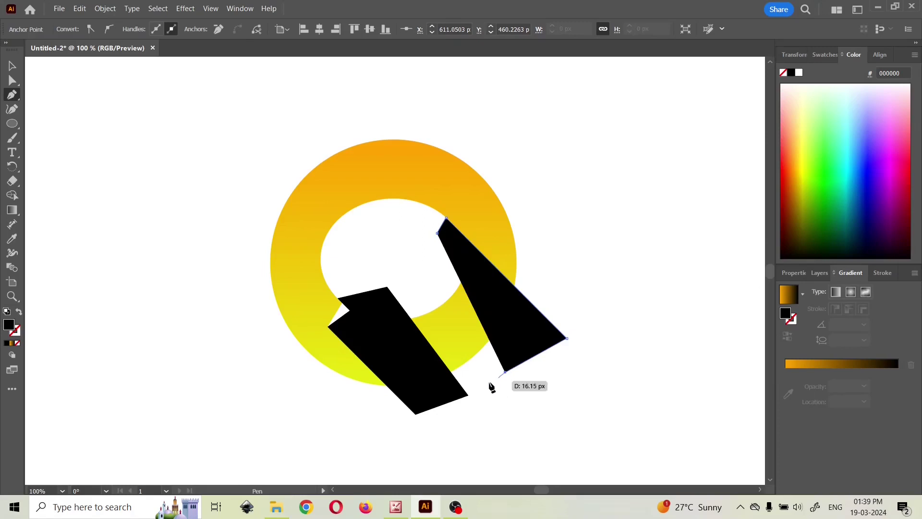
{"action": "left_click", "coordinate": [468, 395]}
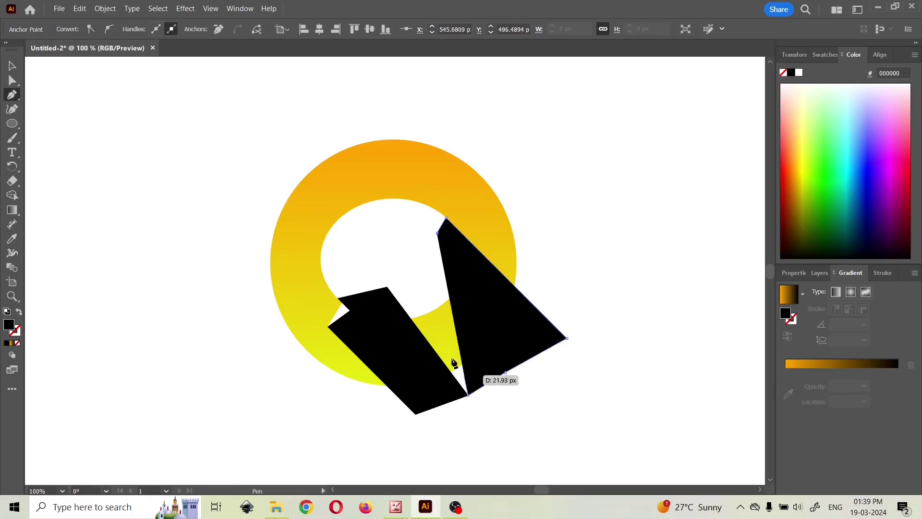
{"action": "left_click", "coordinate": [386, 286]}
{"action": "left_click", "coordinate": [437, 234]}
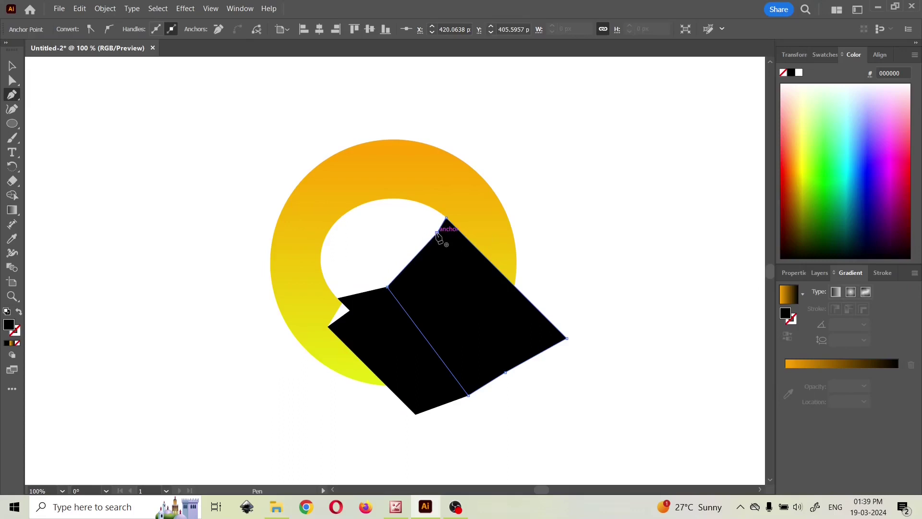
- Merge the two black shadow shapes into one using the Shape Builder tool
{"action": "key", "text": "v"}
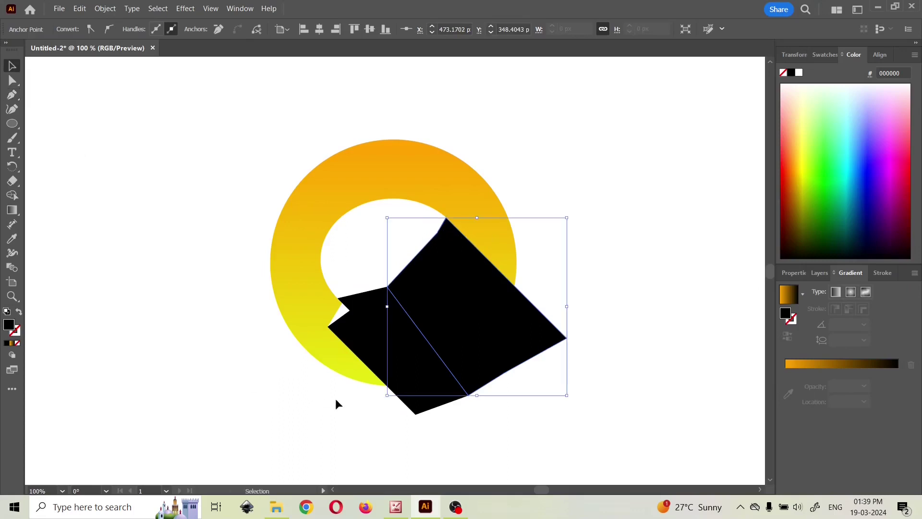
{"action": "left_click", "coordinate": [13, 195]}
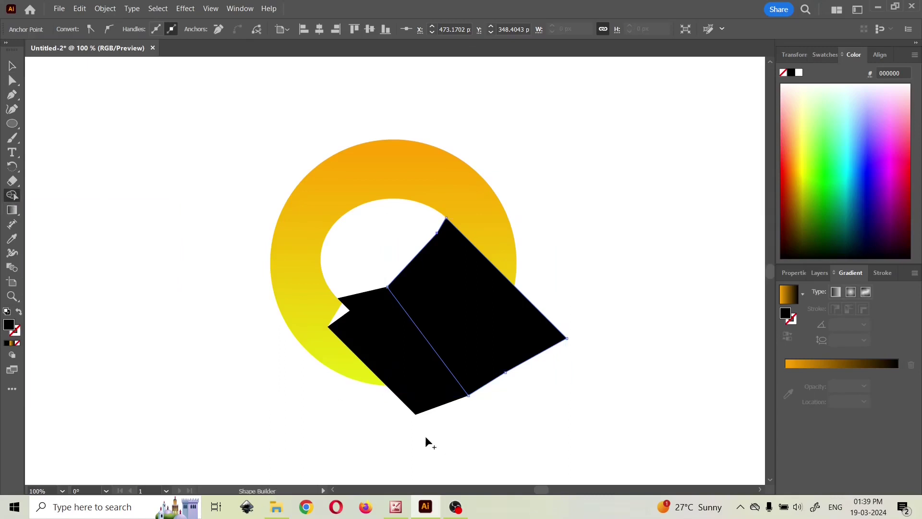
{"action": "mouse_move", "coordinate": [422, 434]}
{"action": "left_mouse_down"}
{"action": "mouse_move", "coordinate": [443, 392]}
{"action": "mouse_move", "coordinate": [481, 370]}
{"action": "mouse_move", "coordinate": [442, 391]}
{"action": "left_mouse_up"}
{"action": "left_click", "coordinate": [12, 80]}
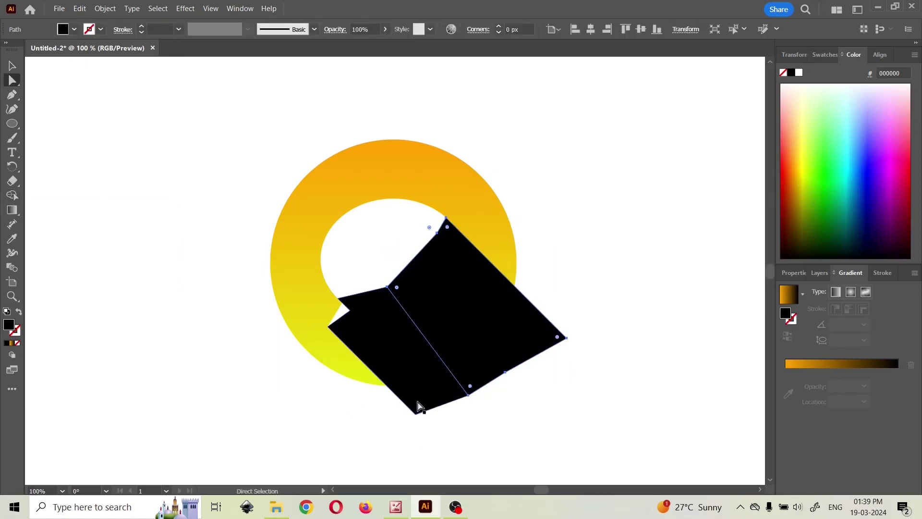
{"action": "left_click", "coordinate": [12, 196]}
{"action": "left_click_drag", "start_coordinate": [368, 446], "coordinate": [480, 385]}
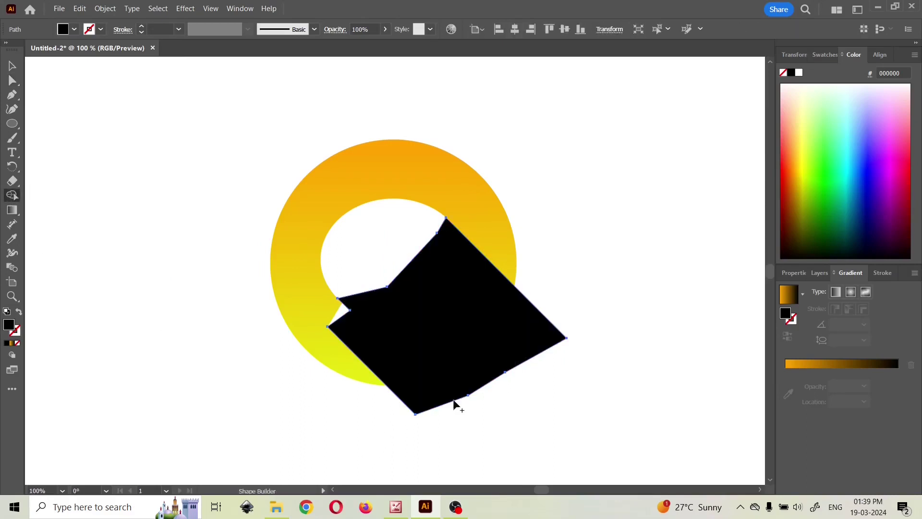
- Send the merged black shadow backward so it sits behind the white speech bubble and above the circle
{"action": "left_click", "coordinate": [16, 70]}
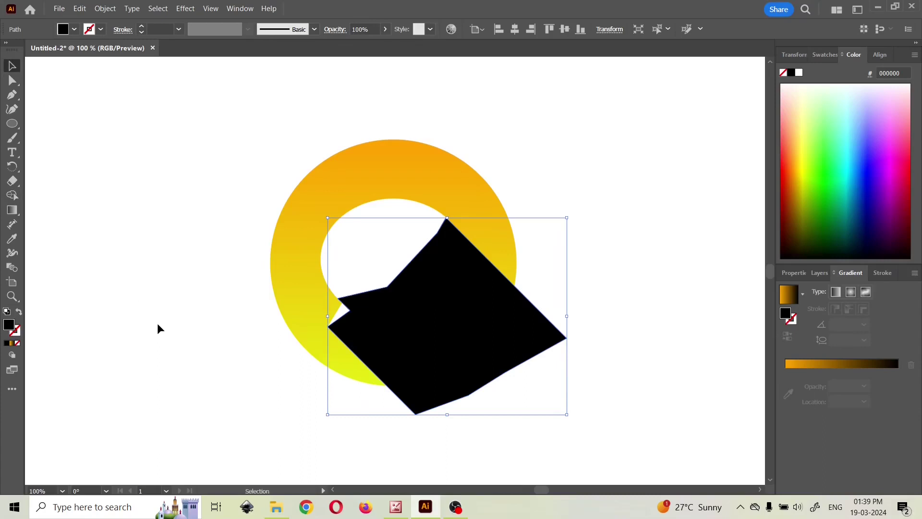
{"action": "key", "text": "a"}
{"action": "key", "text": "ctrl+bracketleft"}
{"action": "key", "text": "v"}
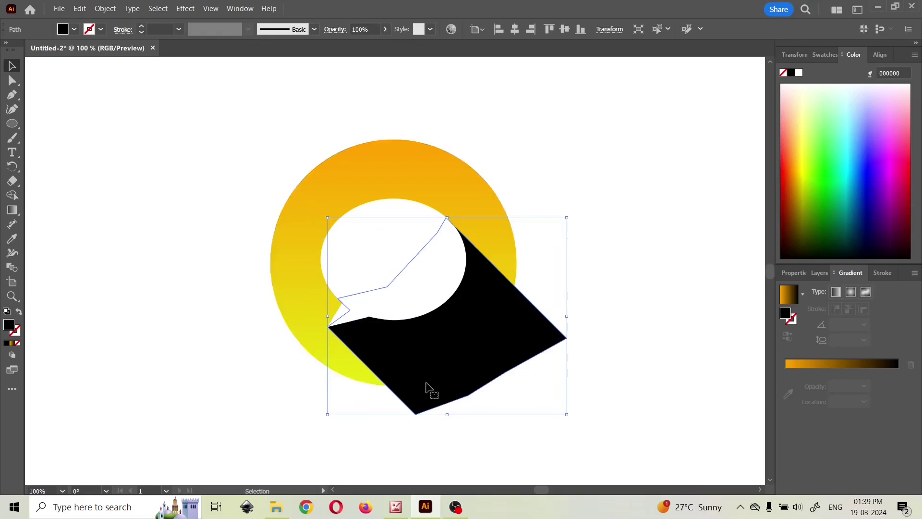
- Remove the part of the shadow outside the circle with the Shape Builder tool, and select only the remaining black shadow
{"action": "left_click", "coordinate": [294, 250], "text": "shift"}
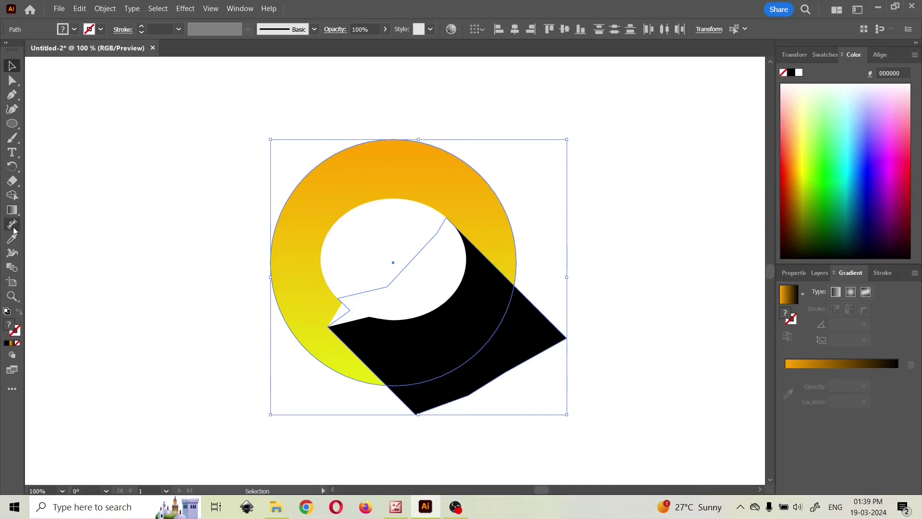
{"action": "left_click", "coordinate": [13, 195]}
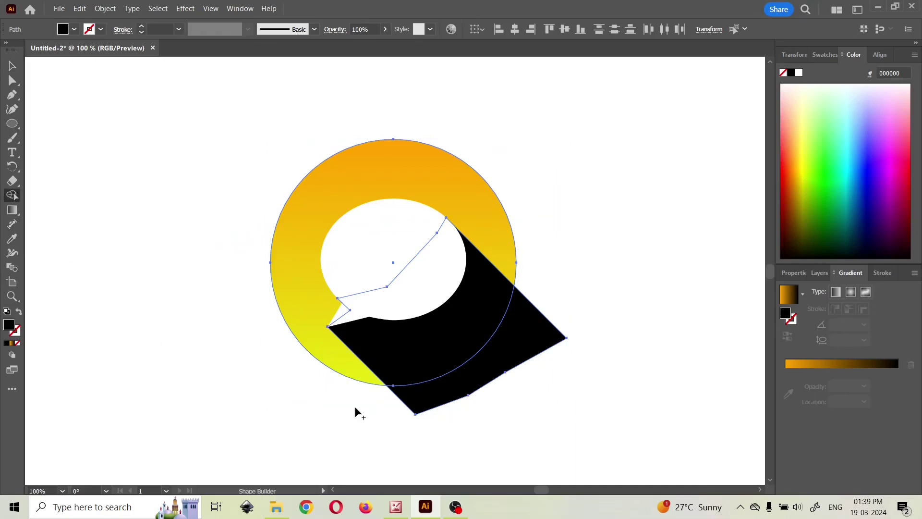
{"action": "left_click", "coordinate": [476, 377], "text": "alt"}
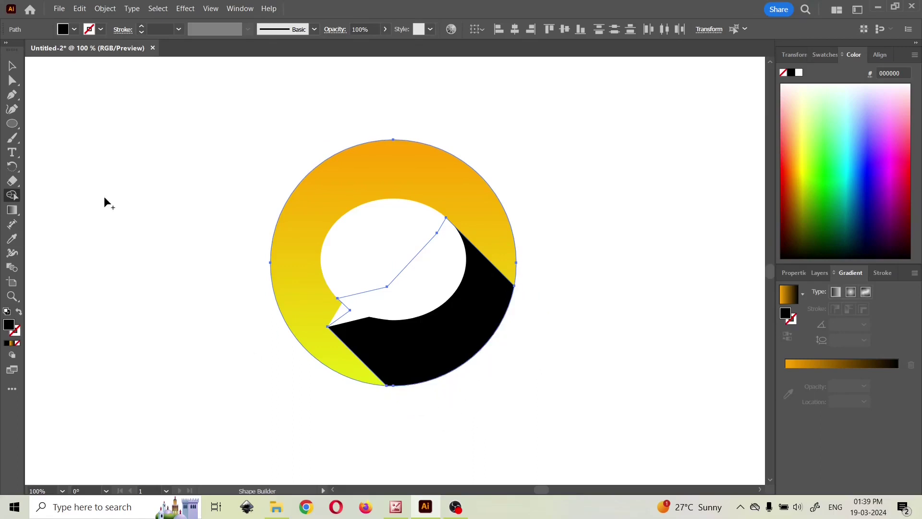
{"action": "key", "text": "v"}
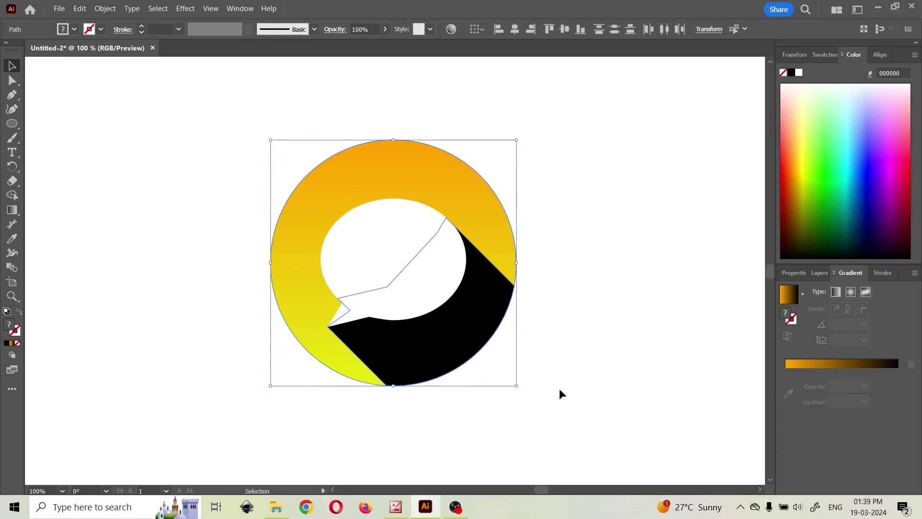
{"action": "left_click", "coordinate": [538, 384]}
{"action": "left_click", "coordinate": [447, 356]}
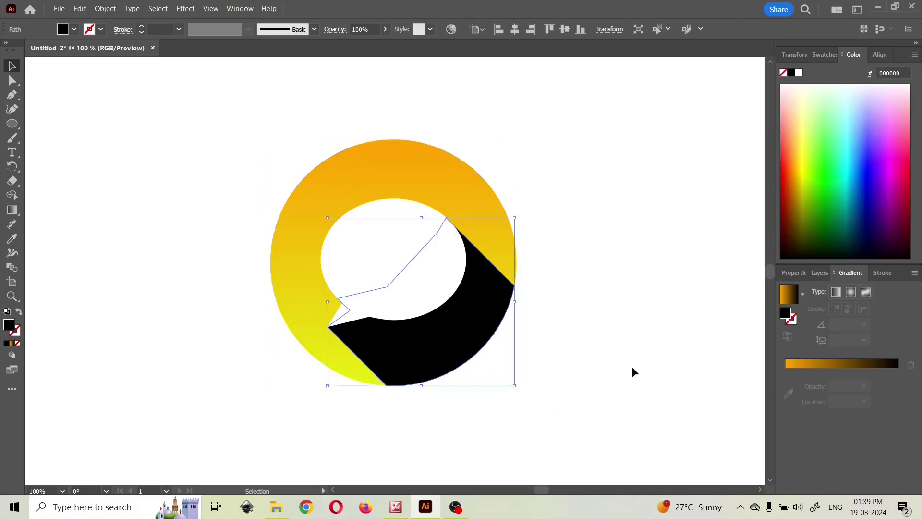
- Set the black shadow shape's opacity to 20% and deselect it
{"action": "left_click", "coordinate": [794, 274]}
{"action": "left_click", "coordinate": [836, 413]}
{"action": "type", "text": "20"}
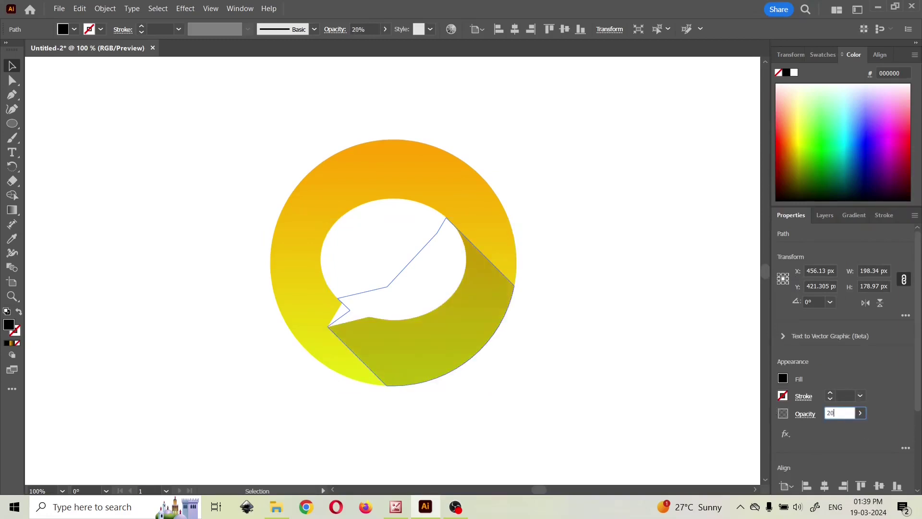
{"action": "key", "text": "Return"}
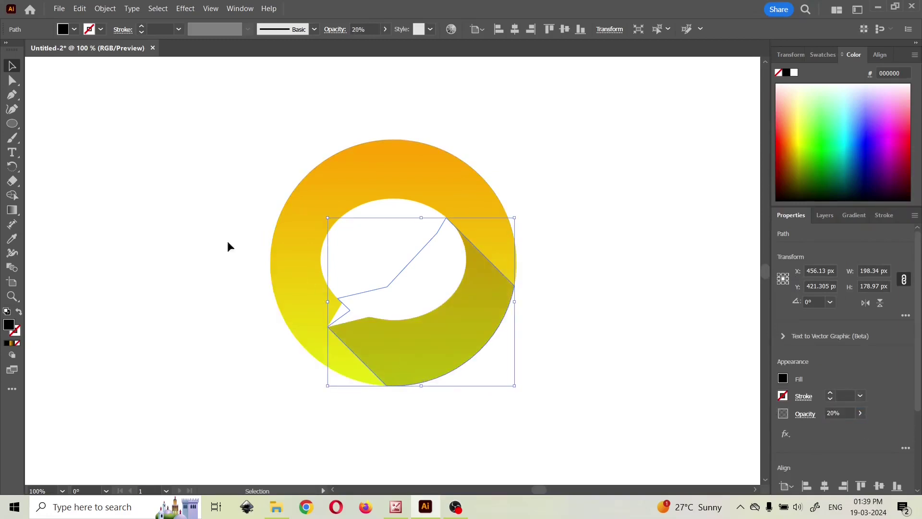
{"action": "left_click", "coordinate": [204, 229]}
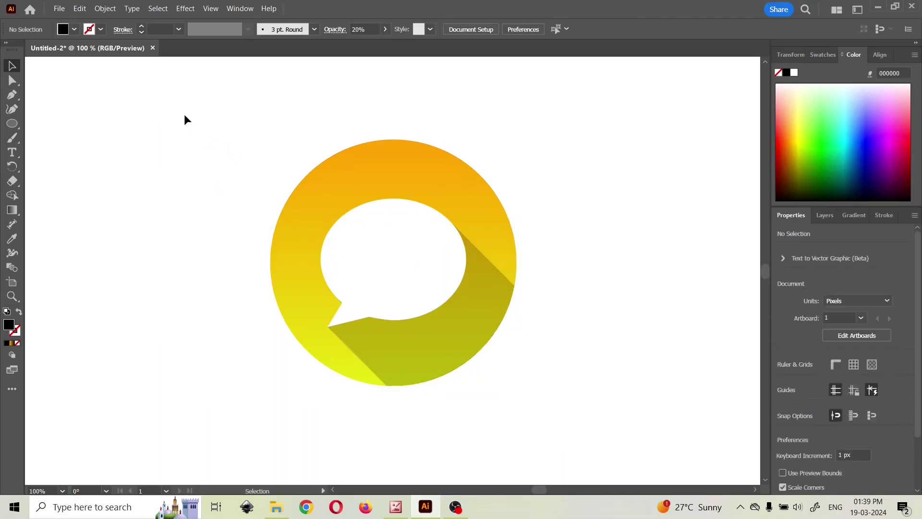
- Group the gradient circle, white speech bubble and shadow into one object, leaving nothing selected
{"action": "left_click_drag", "start_coordinate": [210, 135], "coordinate": [572, 429]}
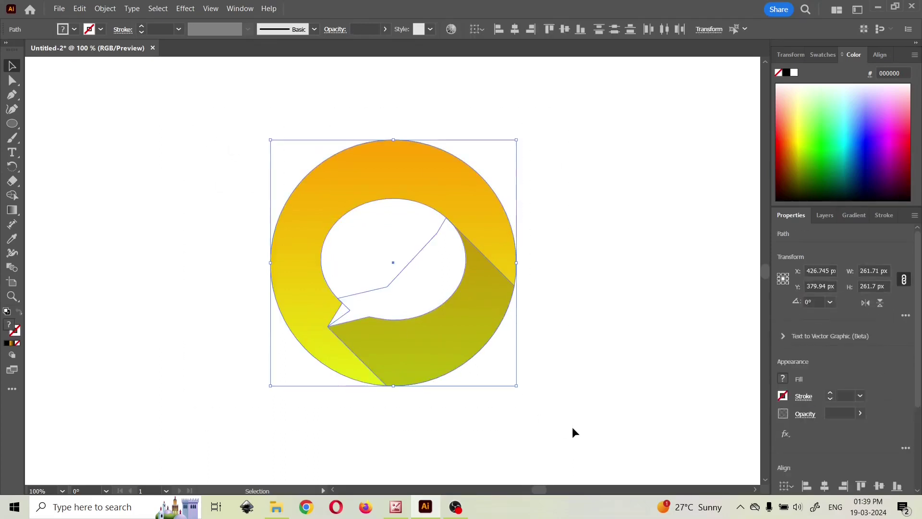
{"action": "key", "text": "ctrl+g"}
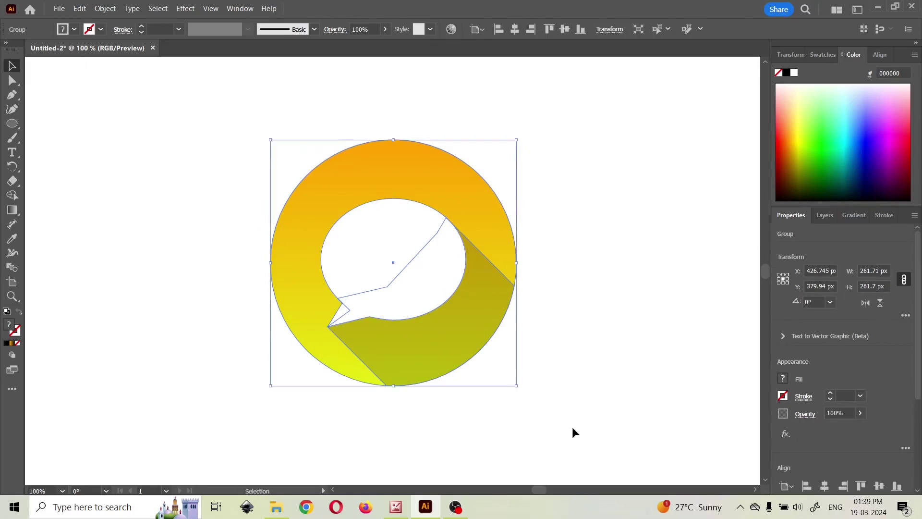
{"action": "left_click", "coordinate": [555, 391]}
{"action": "key", "text": "ctrl+minus"}
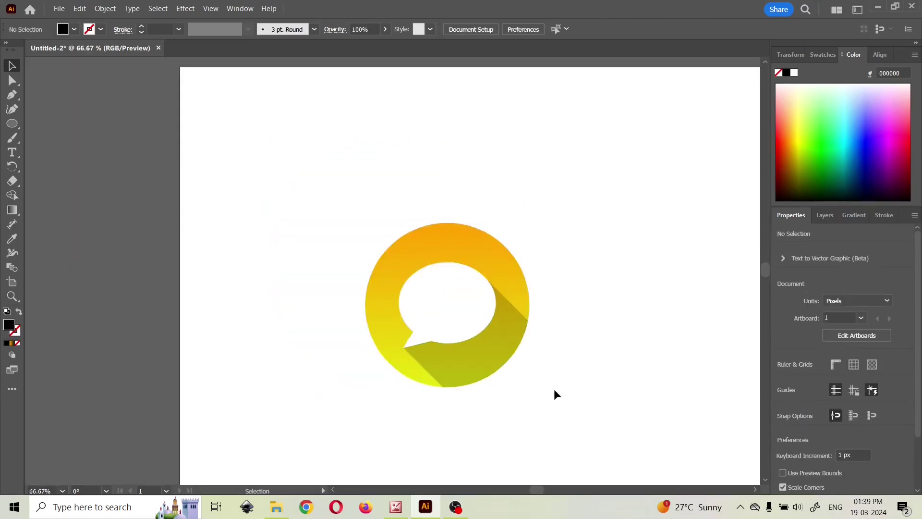